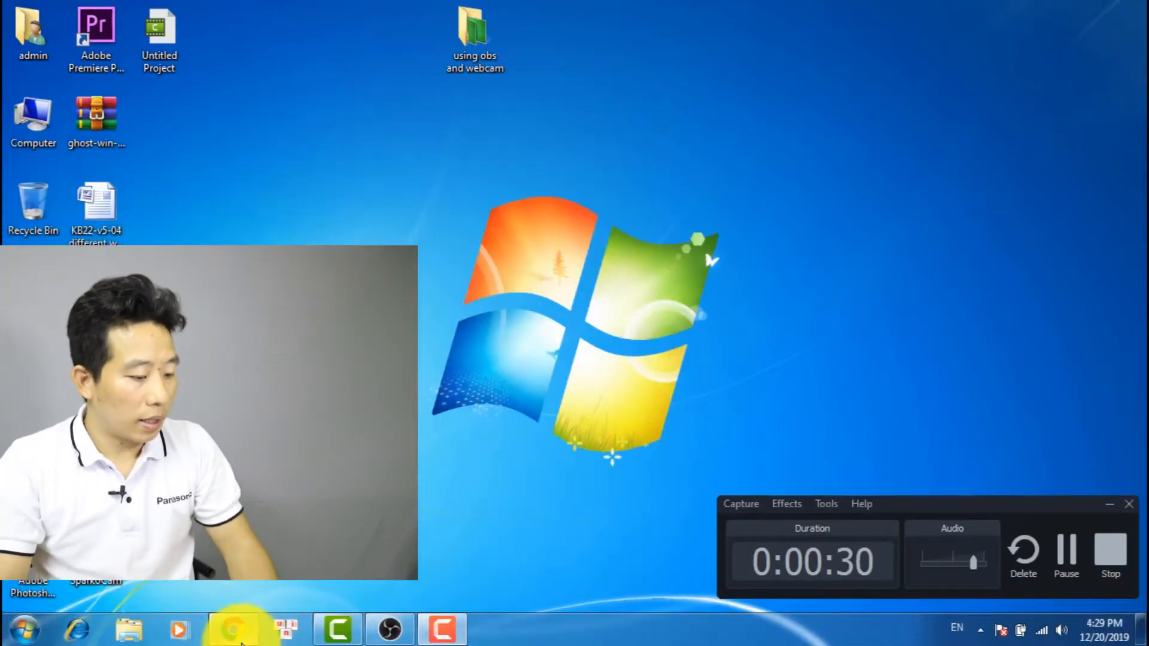
{"action": "left_click", "coordinate": [232, 628]}
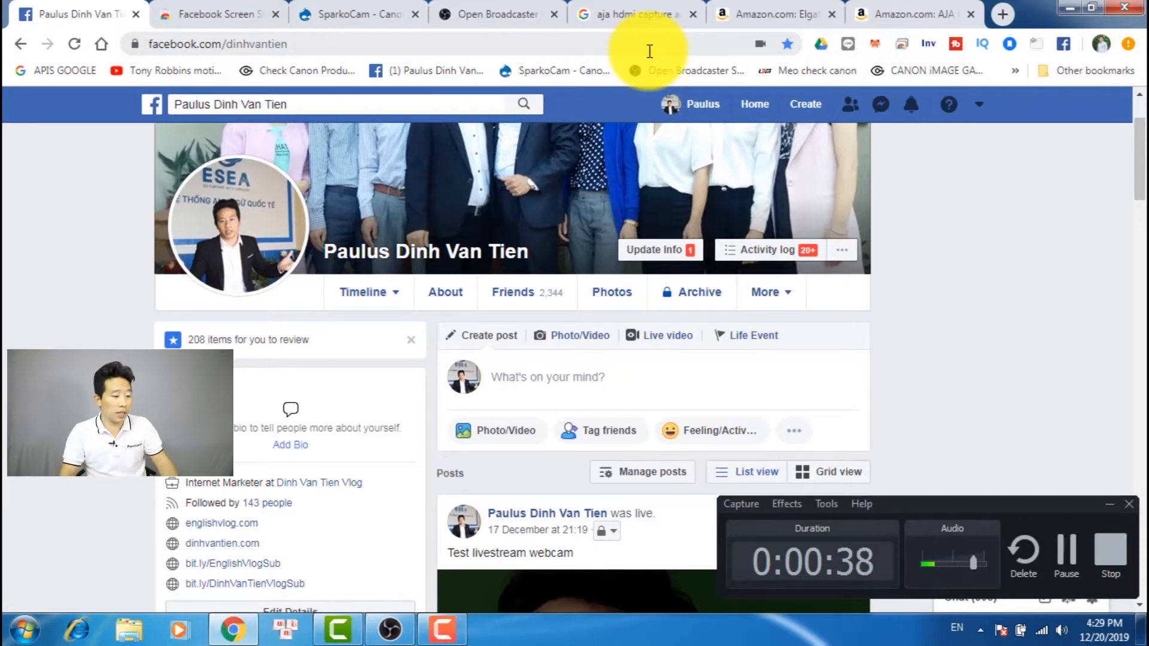
{"action": "left_click", "coordinate": [512, 22]}
{"action": "left_click", "coordinate": [261, 45]}
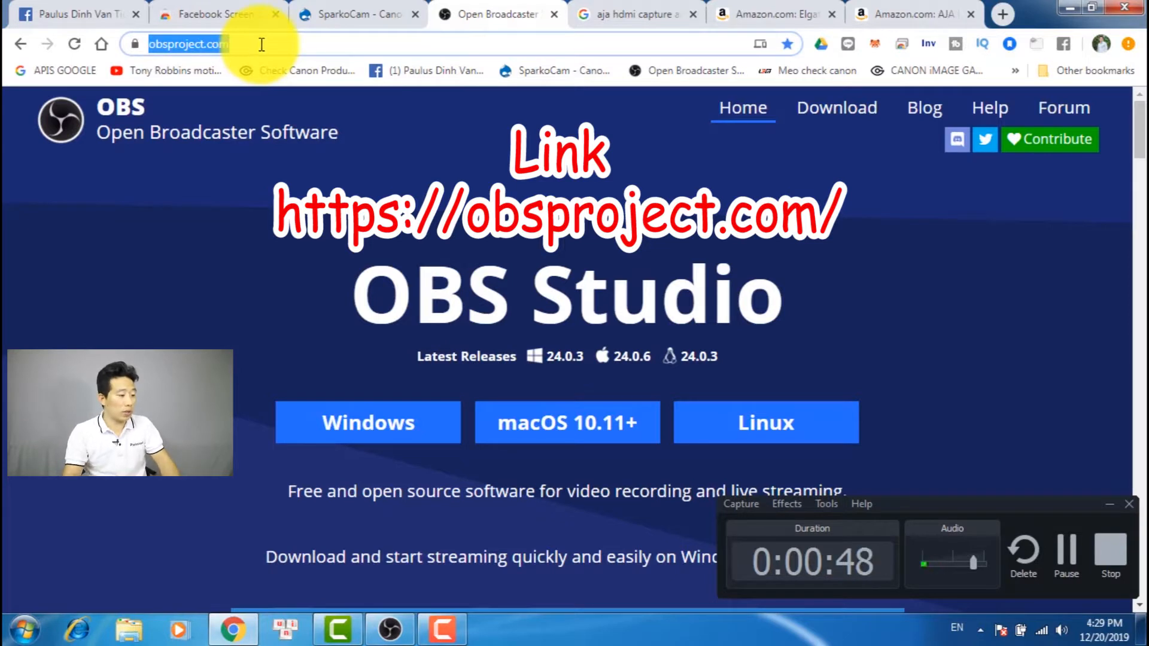
{"action": "left_click", "coordinate": [305, 48]}
{"action": "left_click_drag", "start_coordinate": [305, 49], "coordinate": [22, 46]}
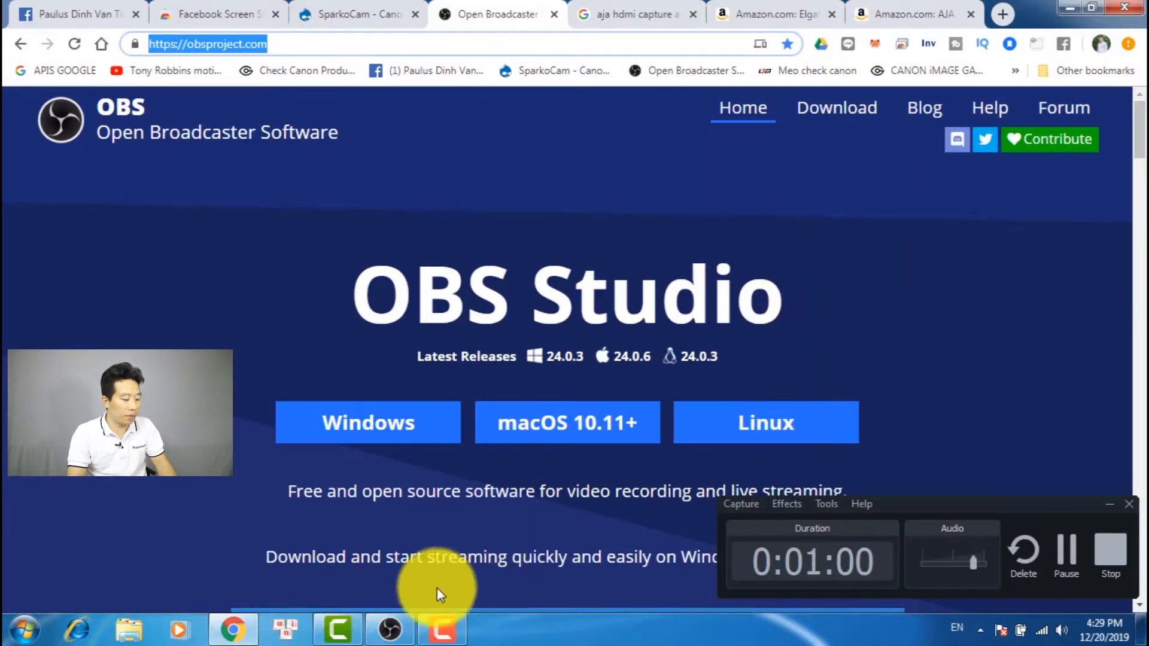
Bring up OBS Studio to view its main window with the recorder out of the way, and minimize OBS
{"action": "left_click", "coordinate": [388, 627]}
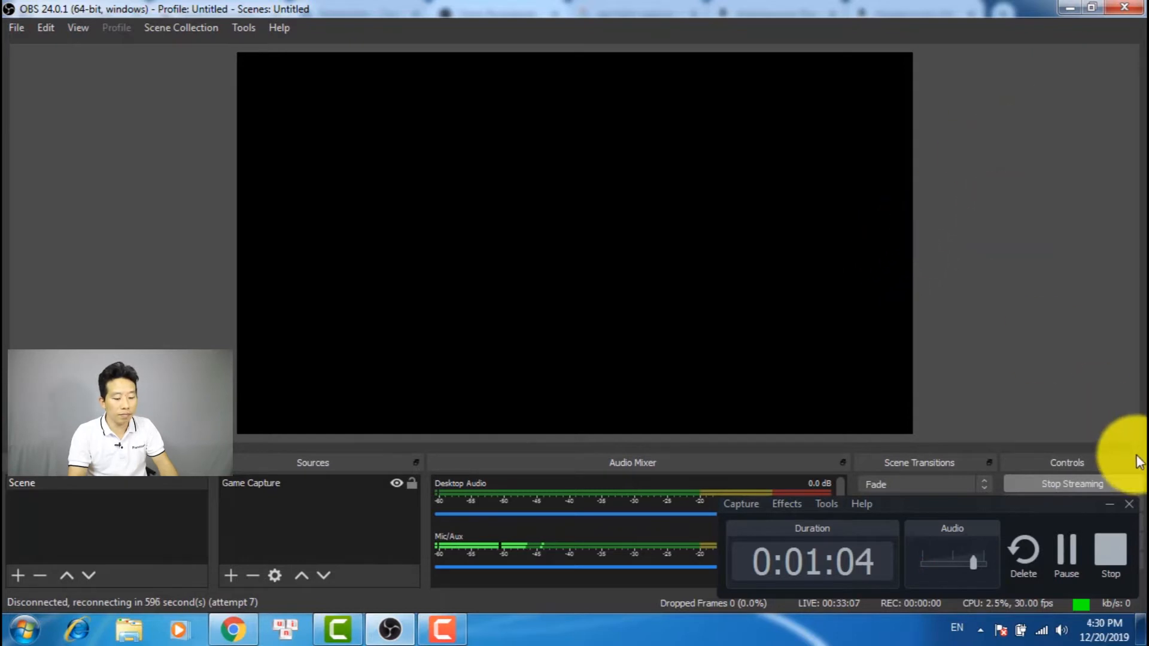
{"action": "left_click", "coordinate": [1110, 504]}
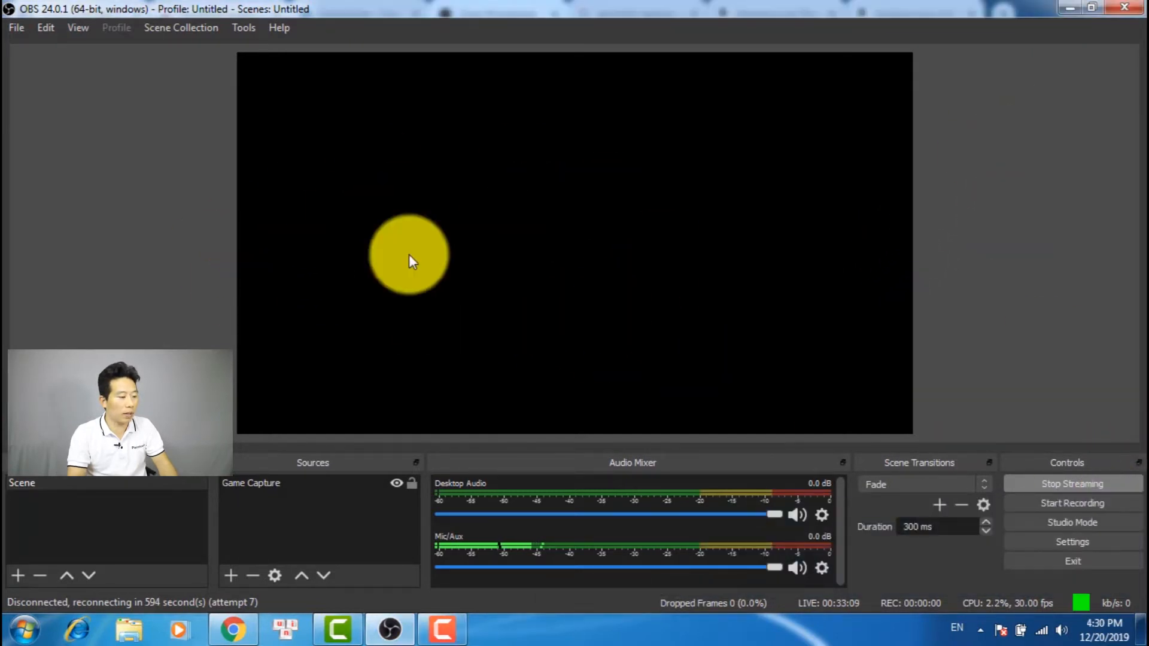
{"action": "left_click", "coordinate": [1067, 8]}
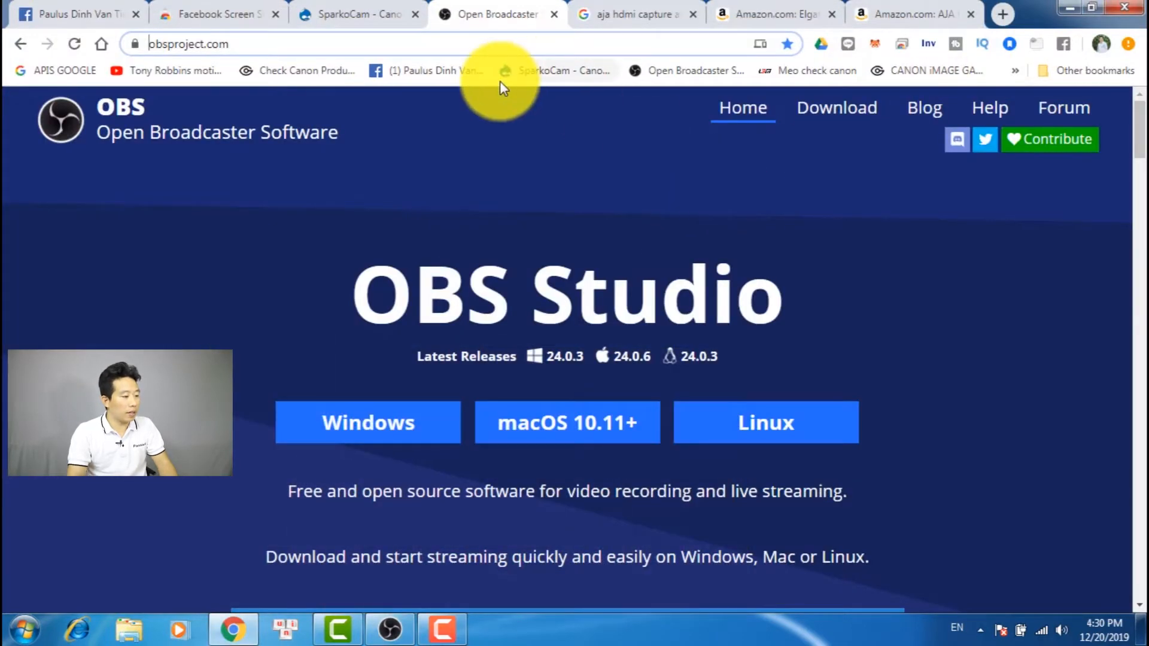
Begin a live video from the Facebook profile with FaceCam 1000X as the camera, allow its image and check the microphone choices
{"action": "left_click", "coordinate": [87, 13]}
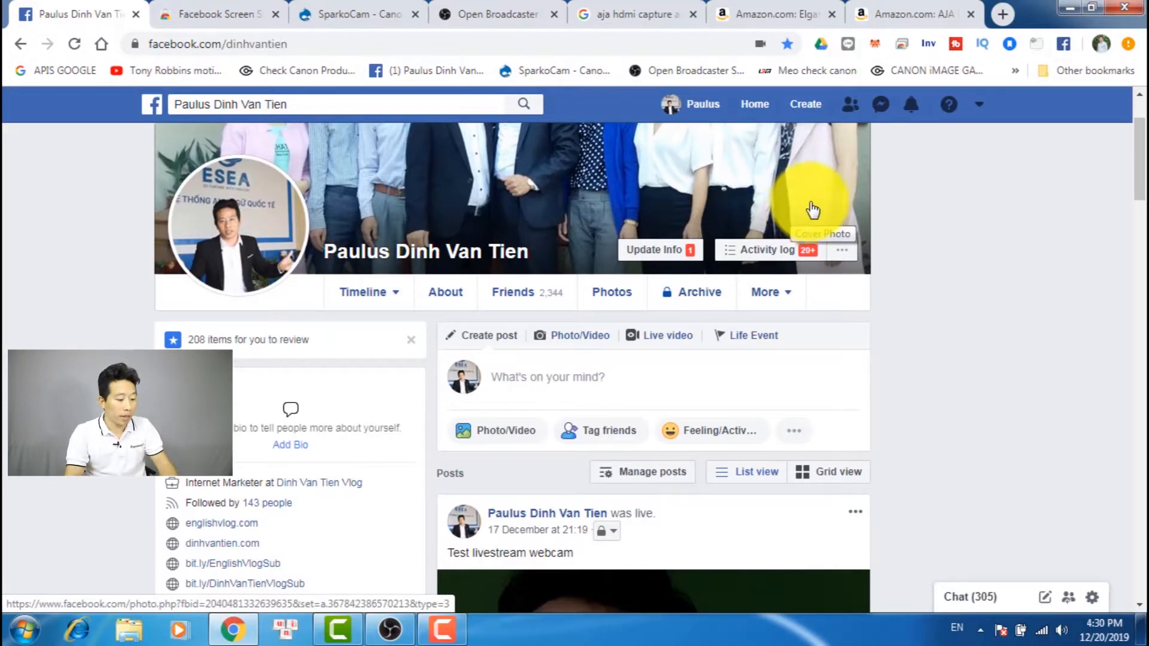
{"action": "left_click", "coordinate": [672, 340]}
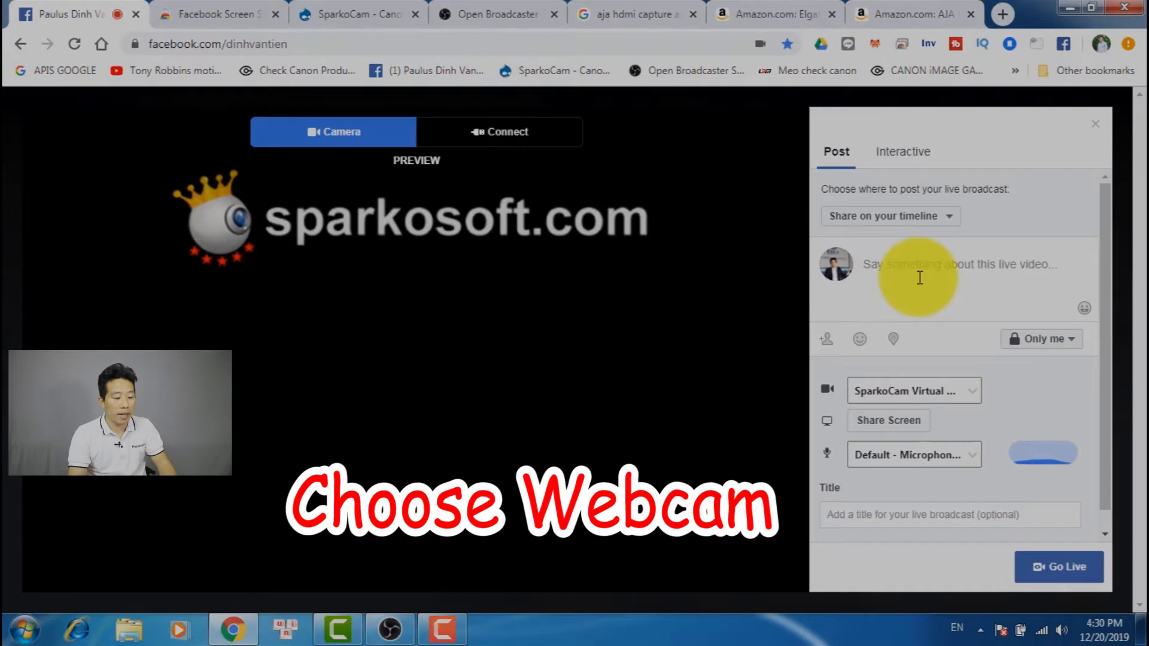
{"action": "left_click", "coordinate": [920, 278]}
{"action": "left_click", "coordinate": [926, 393]}
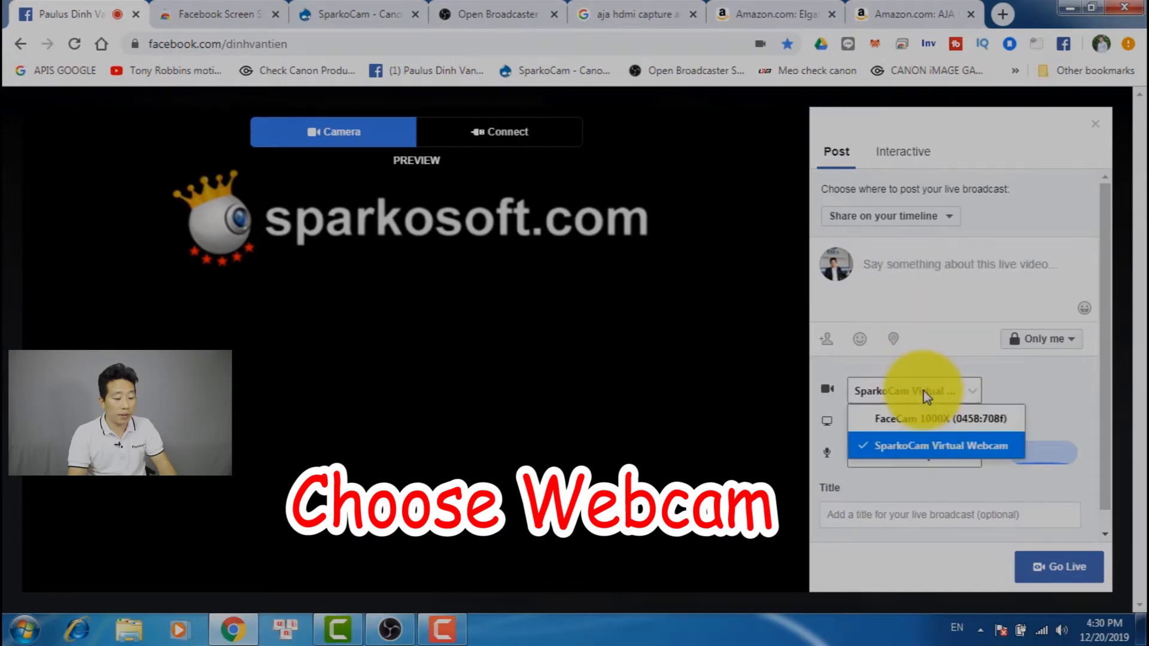
{"action": "left_click", "coordinate": [925, 420]}
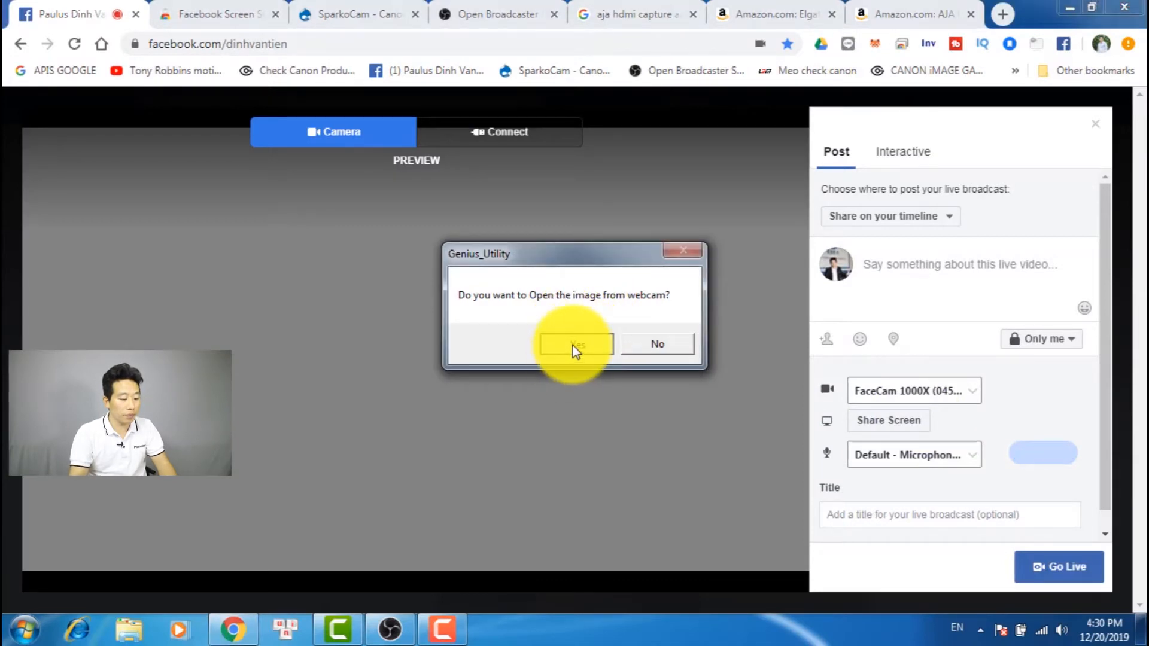
{"action": "left_click", "coordinate": [575, 346]}
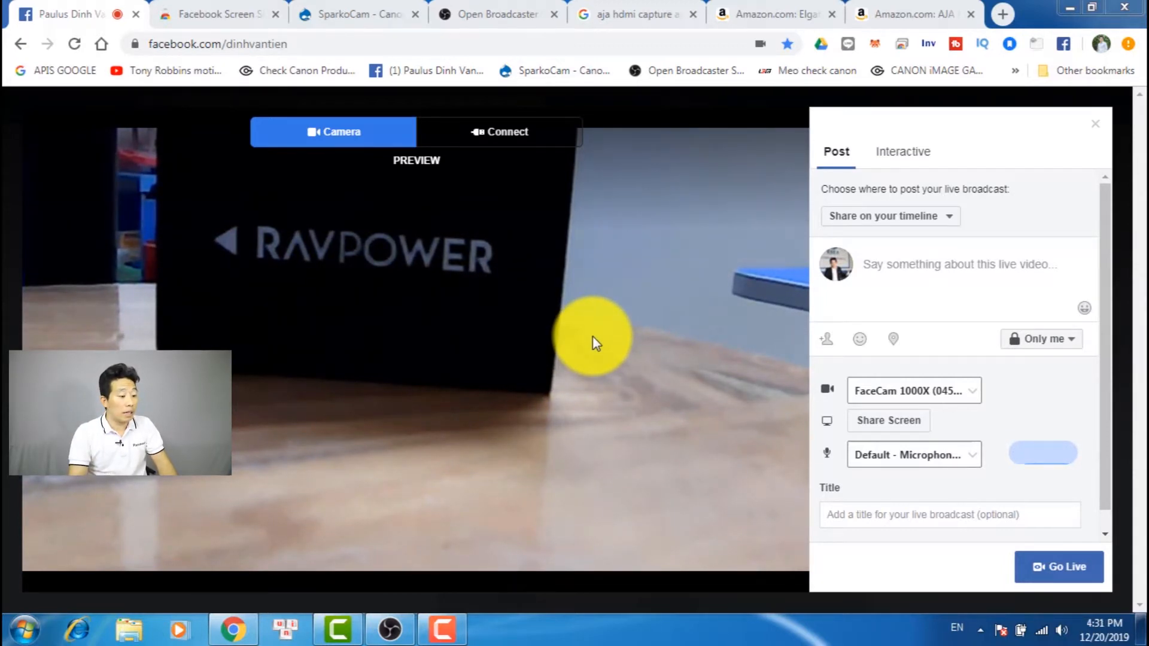
{"action": "left_click", "coordinate": [907, 466]}
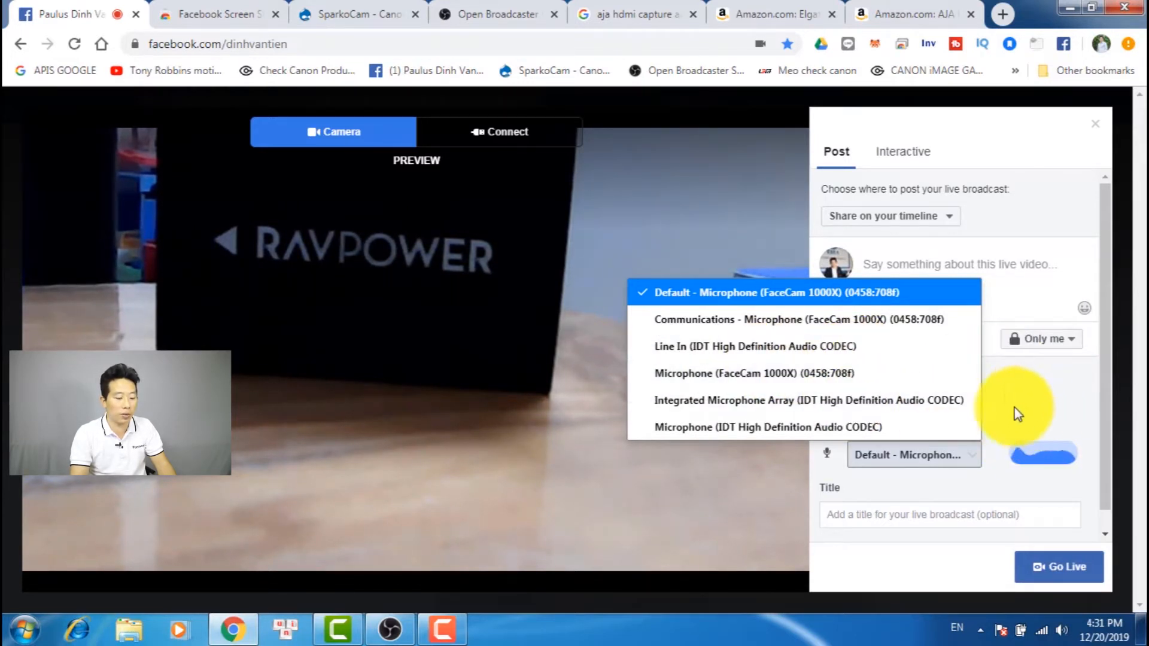
{"action": "left_click", "coordinate": [1035, 404]}
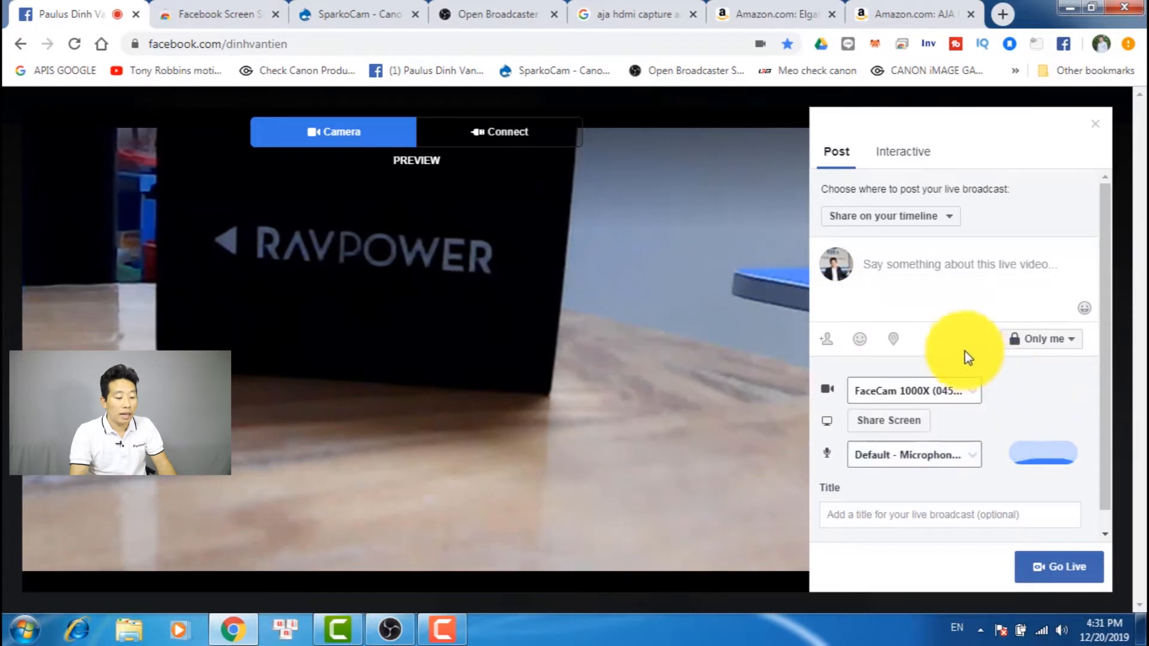
Describe the live video as "obs and webcam PC", title it "Test livestream OBS and WEBCAM" and go live
{"action": "left_click", "coordinate": [927, 273]}
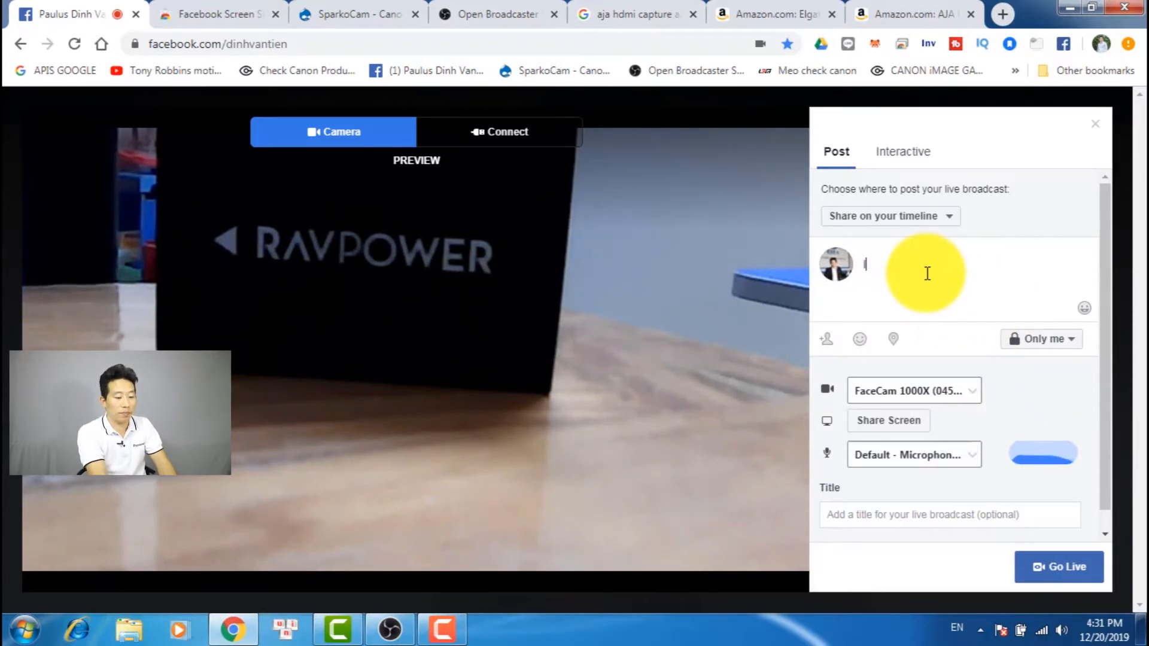
{"action": "type", "text": "obs and webcam PC"}
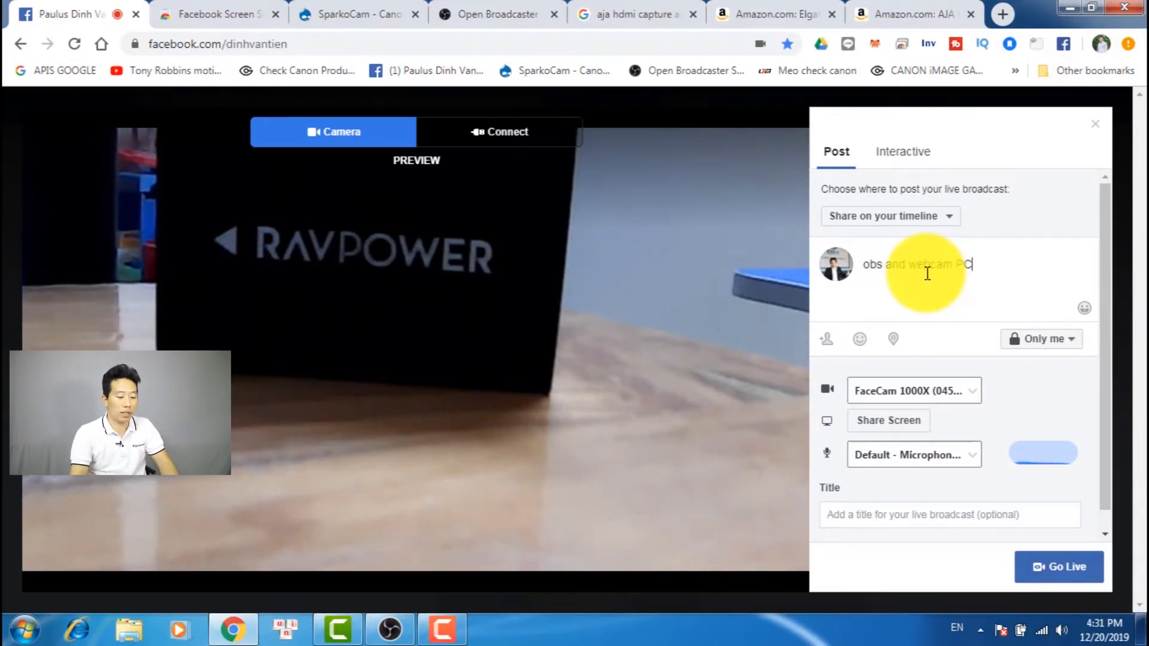
{"action": "left_click", "coordinate": [940, 512]}
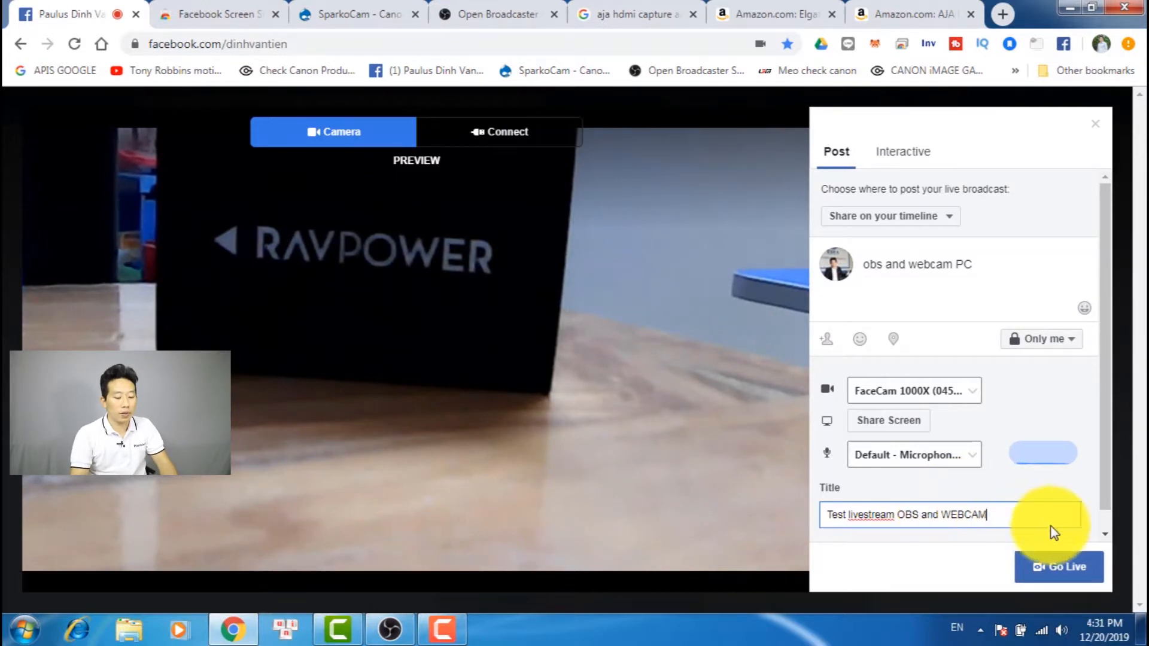
{"action": "left_click", "coordinate": [1056, 574]}
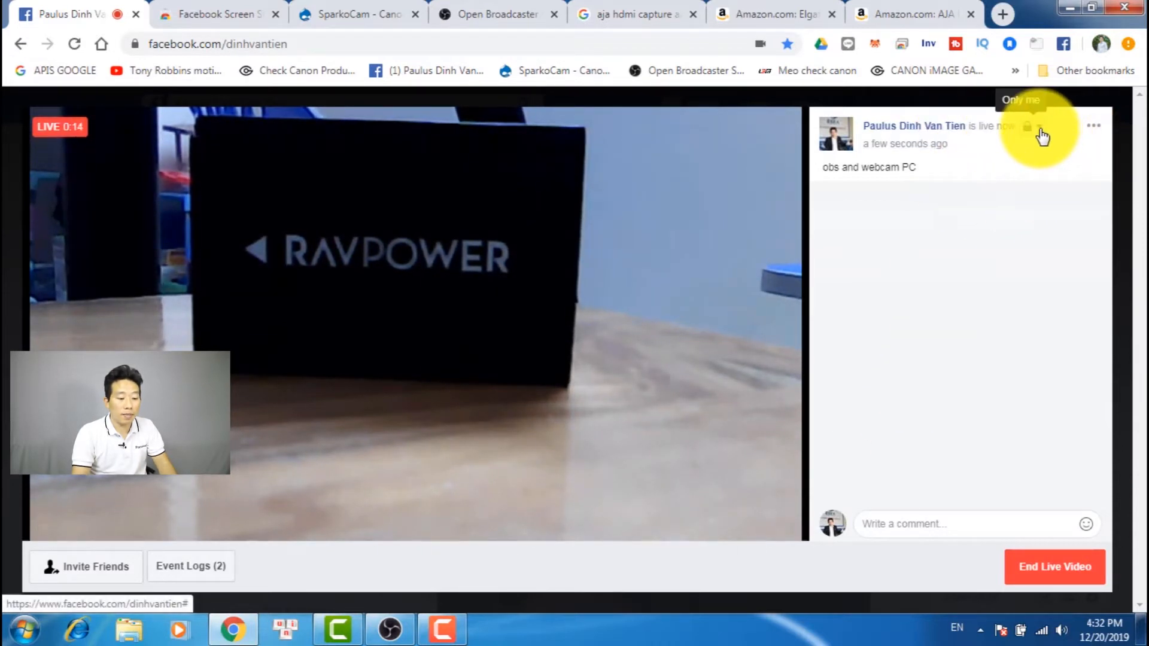
Review the audience options of the running live video and end the broadcast
{"action": "left_click", "coordinate": [1041, 132]}
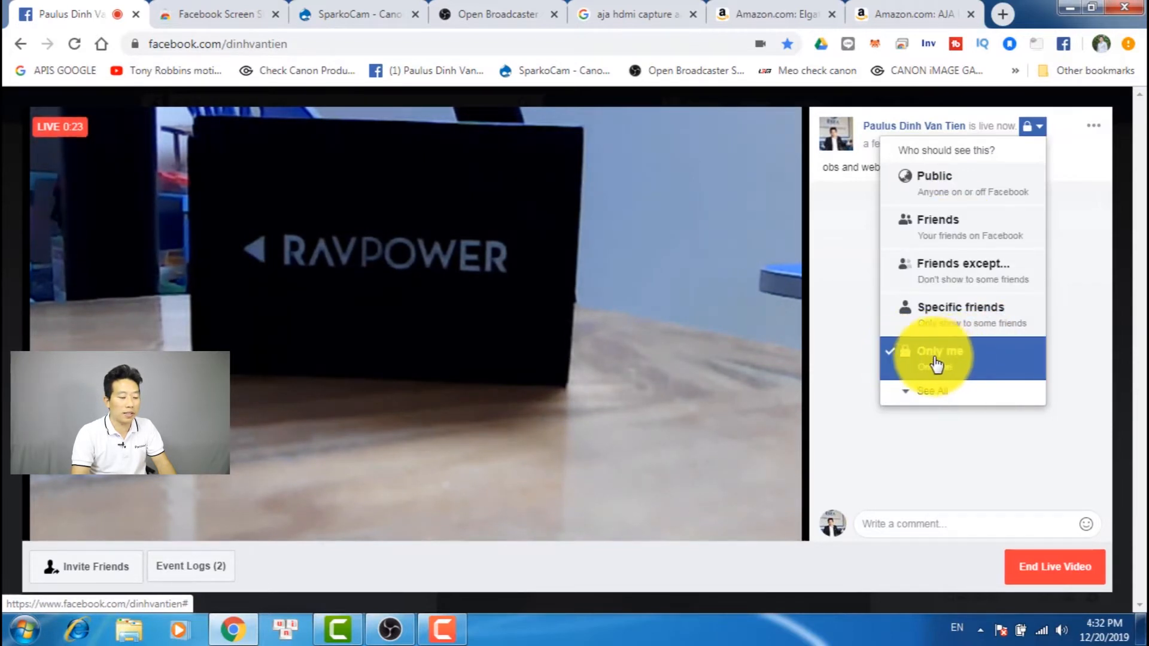
{"action": "left_click", "coordinate": [993, 429]}
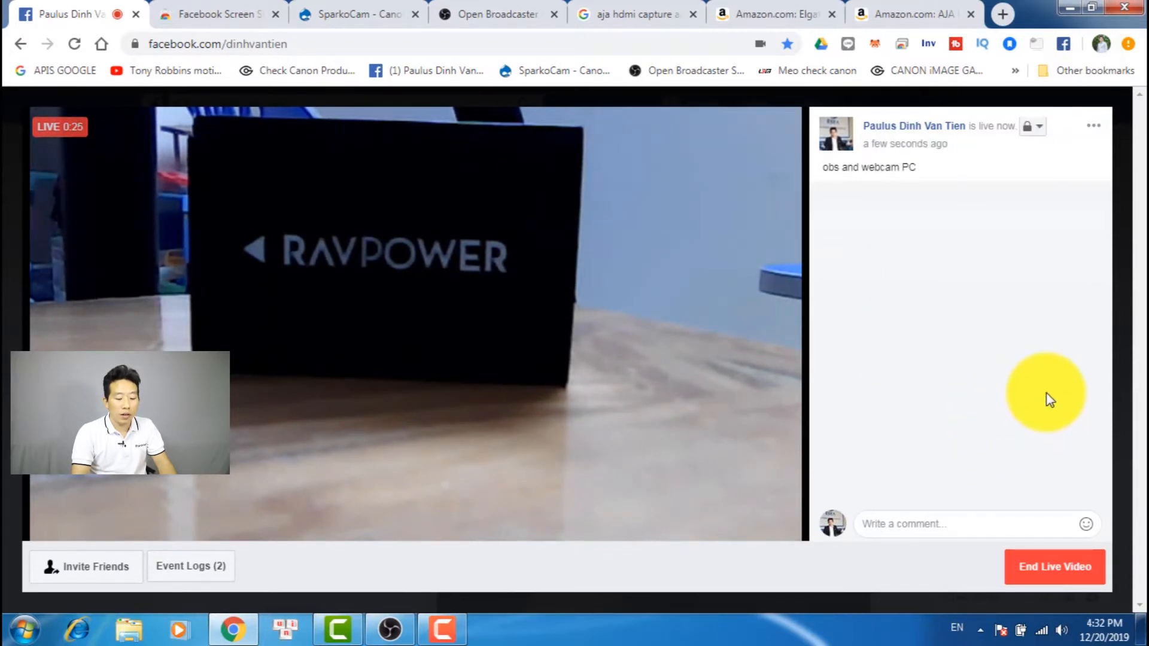
{"action": "left_click", "coordinate": [1054, 566]}
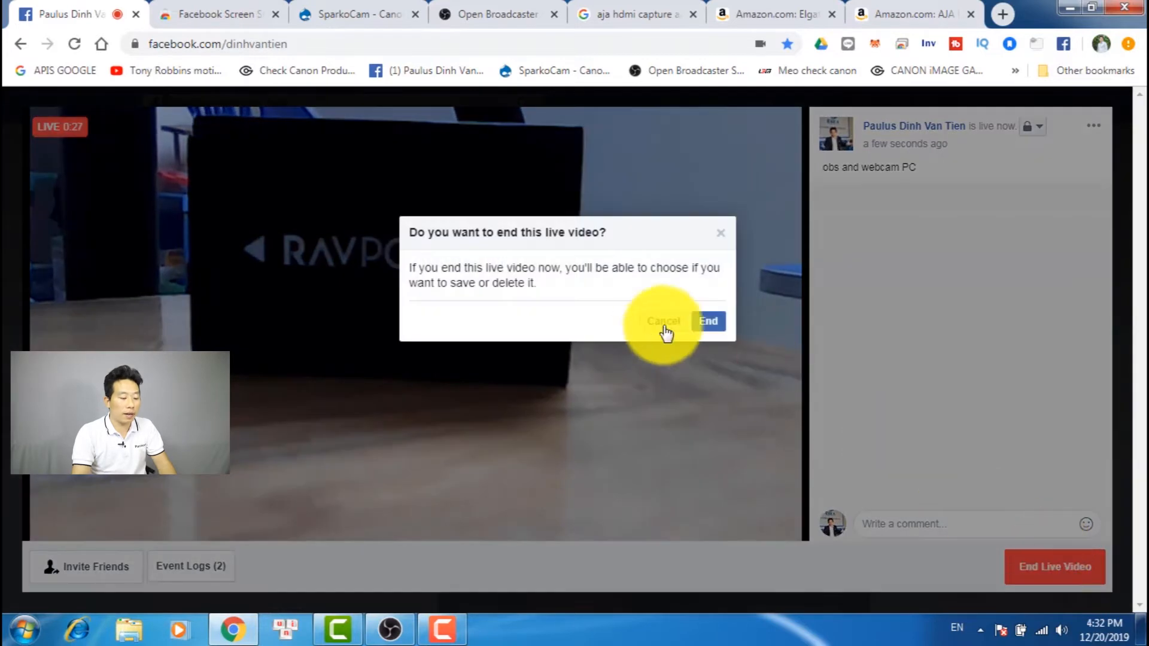
{"action": "left_click", "coordinate": [708, 323]}
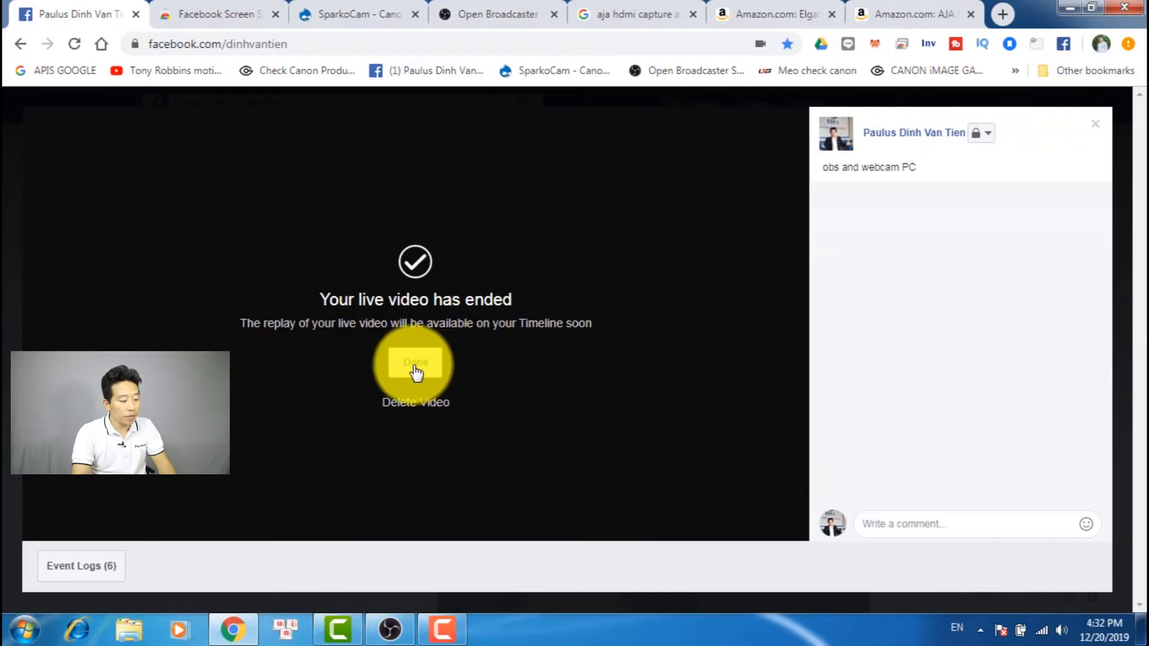
{"action": "left_click", "coordinate": [415, 364]}
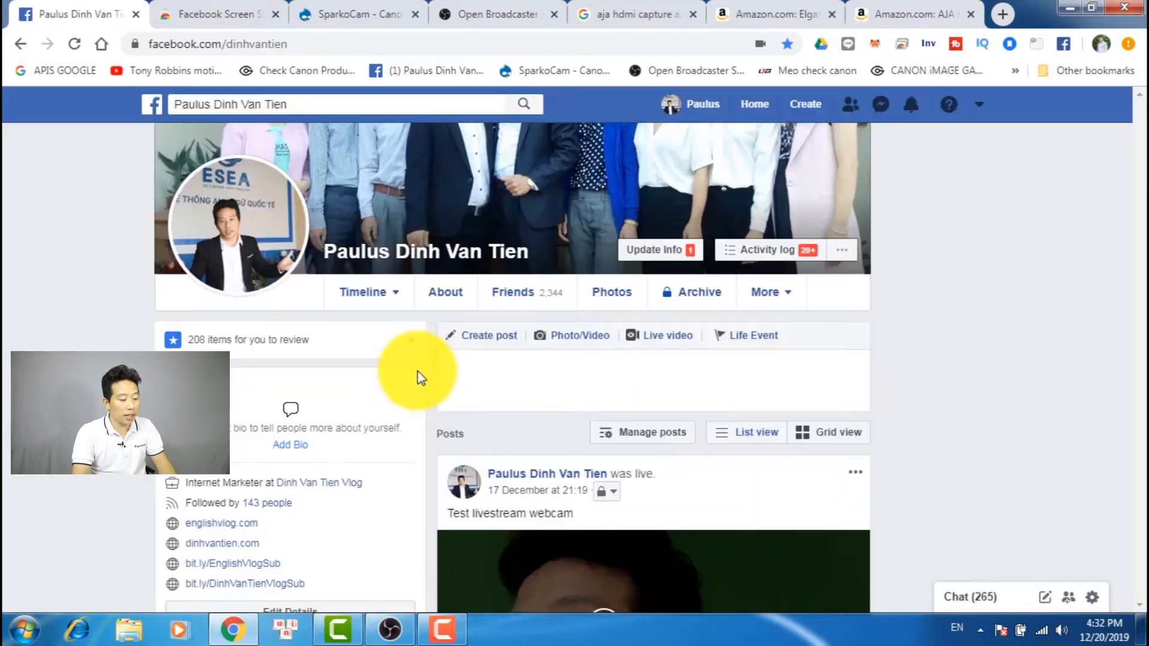
Begin another Facebook live video and show the stream key details for connecting streaming software
{"action": "left_click", "coordinate": [666, 342]}
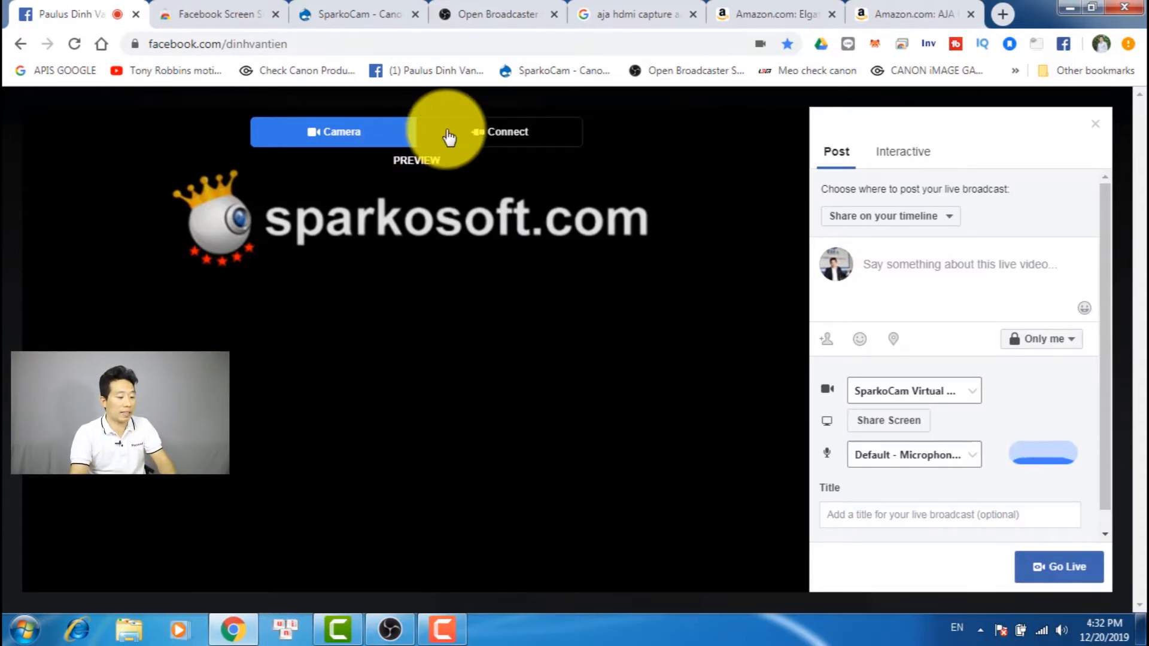
{"action": "left_click", "coordinate": [489, 136]}
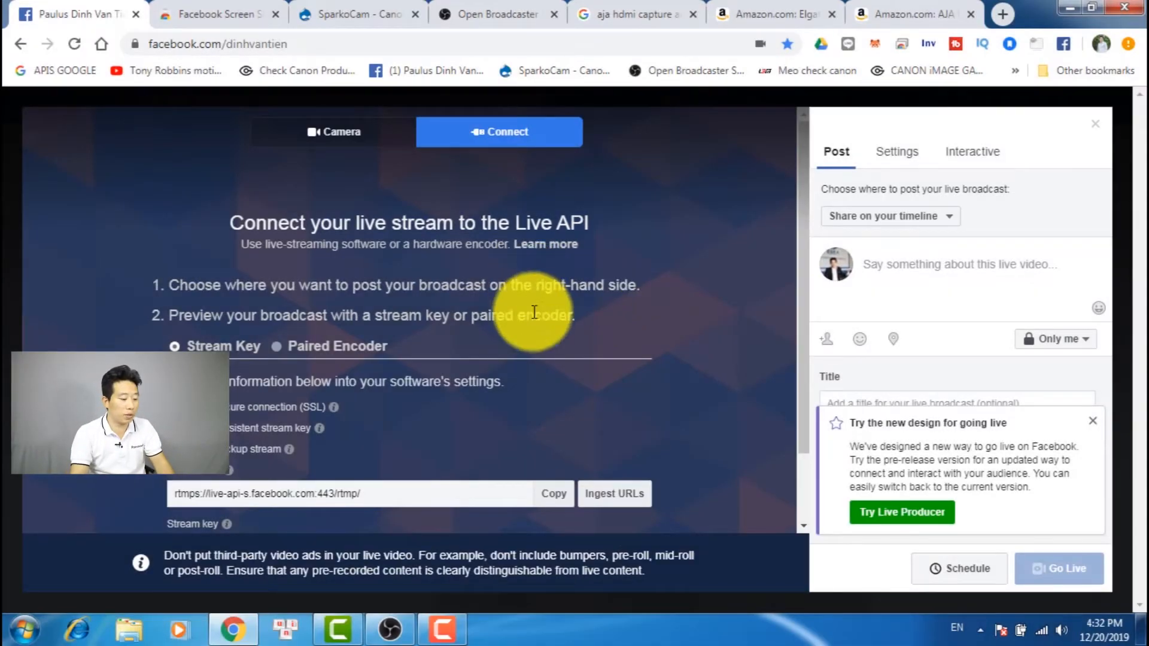
{"action": "scroll", "coordinate": [524, 341], "scroll_direction": "down", "scroll_amount": 1}
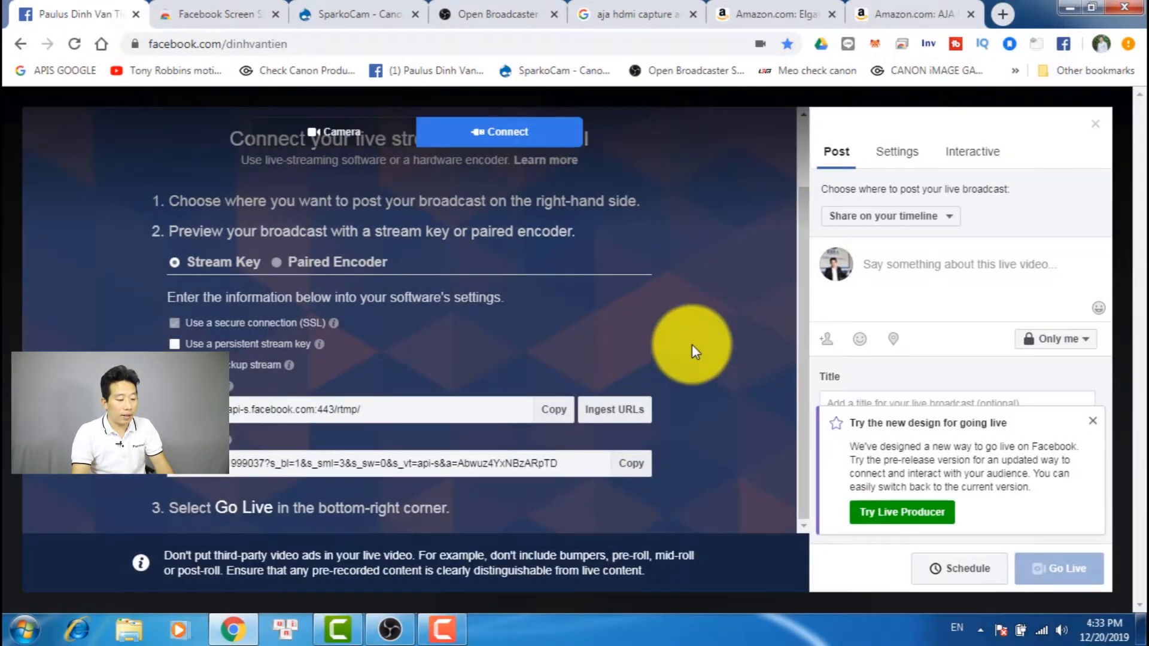
Enter "OBS and PC webcam test" as the live video's description and title, dismissing the new-design notice
{"action": "left_click", "coordinate": [886, 271]}
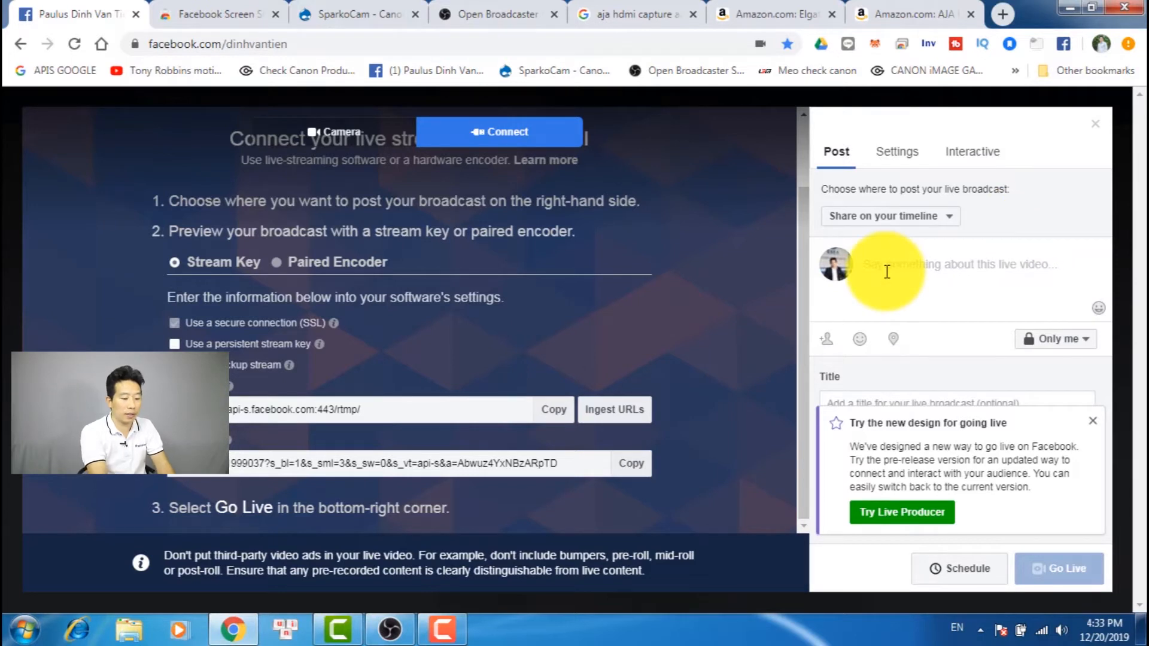
{"action": "type", "text": "OBS and PC webcam test"}
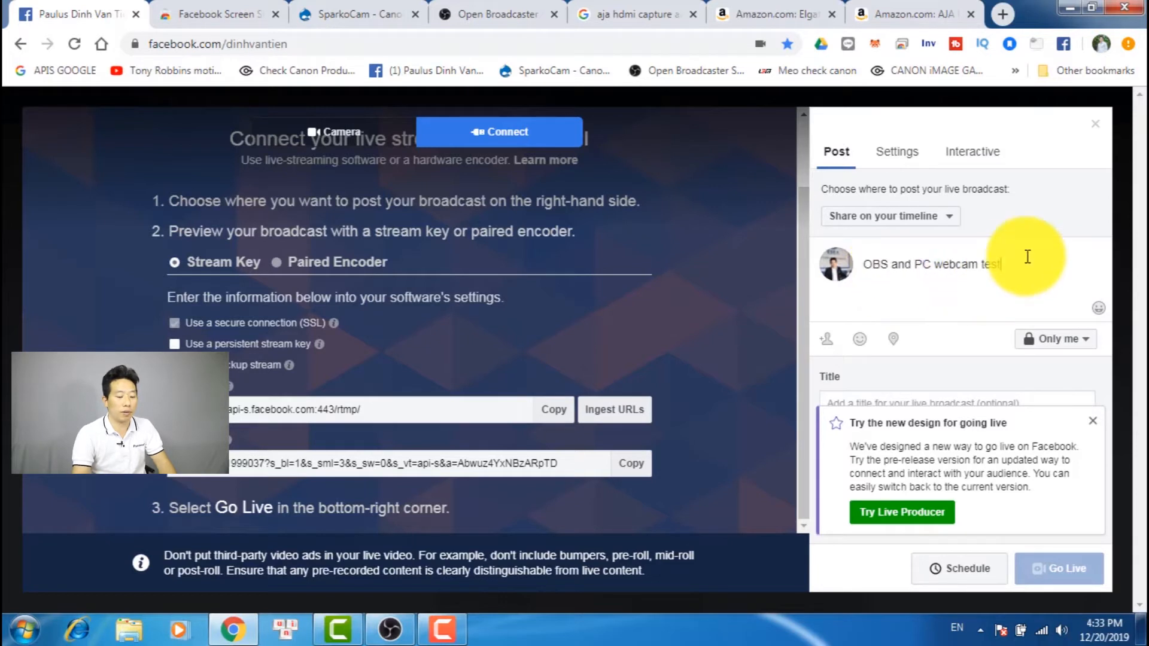
{"action": "left_click_drag", "start_coordinate": [1026, 254], "coordinate": [679, 264]}
{"action": "key", "text": "ctrl+c"}
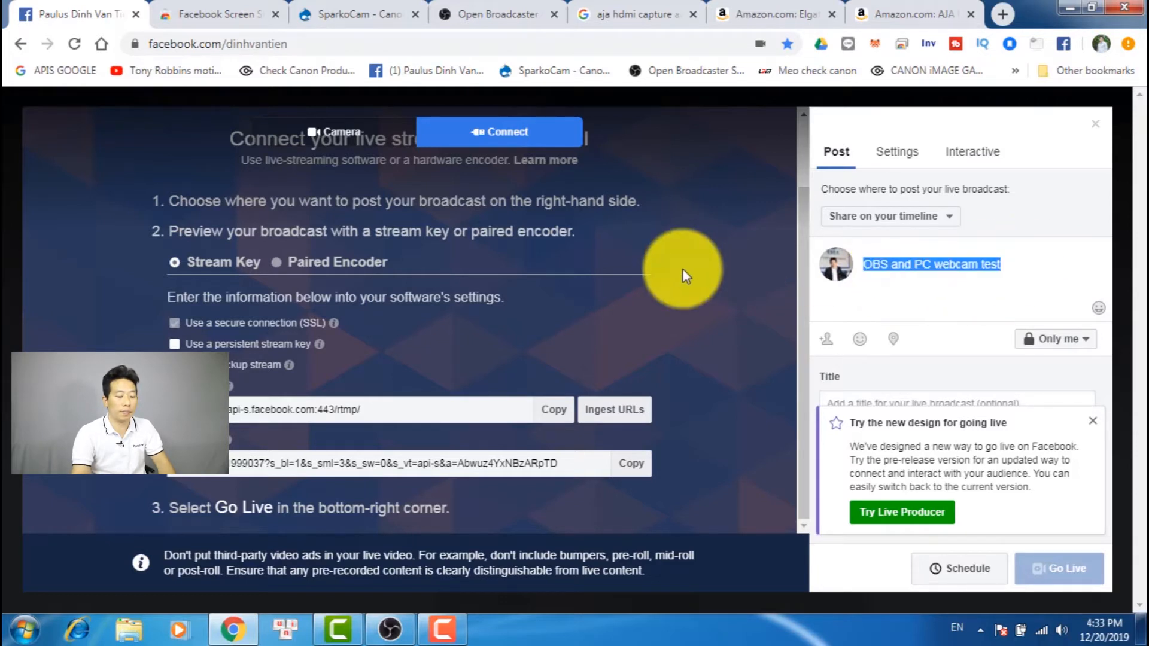
{"action": "left_click", "coordinate": [1093, 420]}
{"action": "left_click", "coordinate": [872, 406]}
{"action": "key", "text": "ctrl+v"}
{"action": "left_click", "coordinate": [987, 456]}
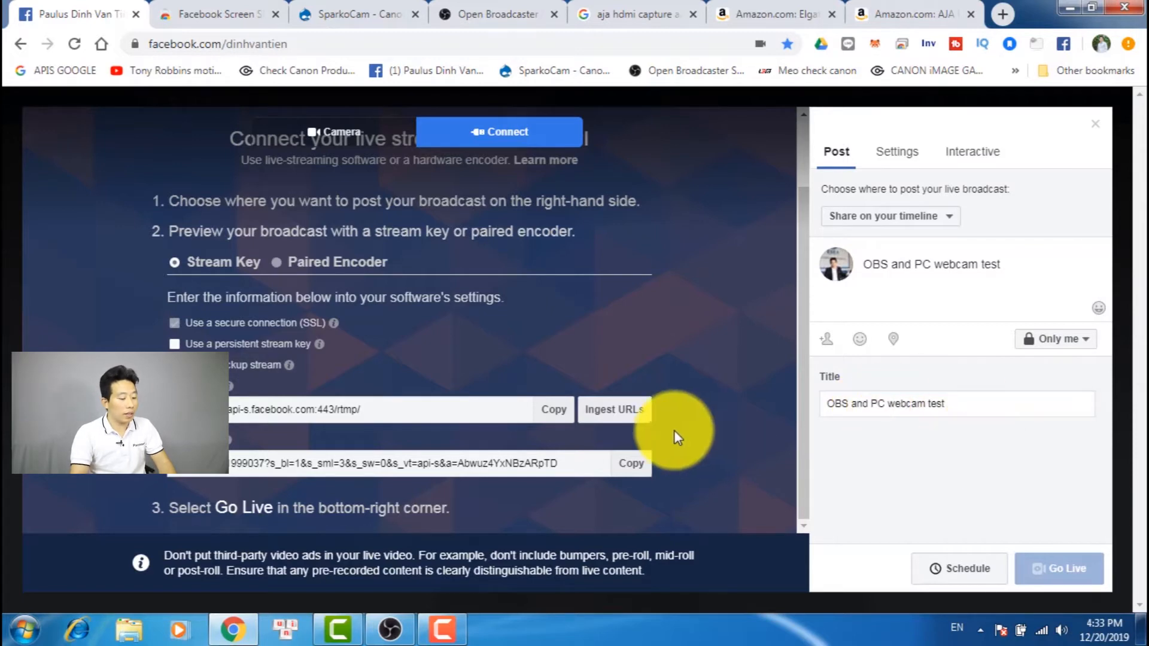
Switch to OBS, look at the Stream settings and stop the current stream
{"action": "left_click", "coordinate": [389, 628]}
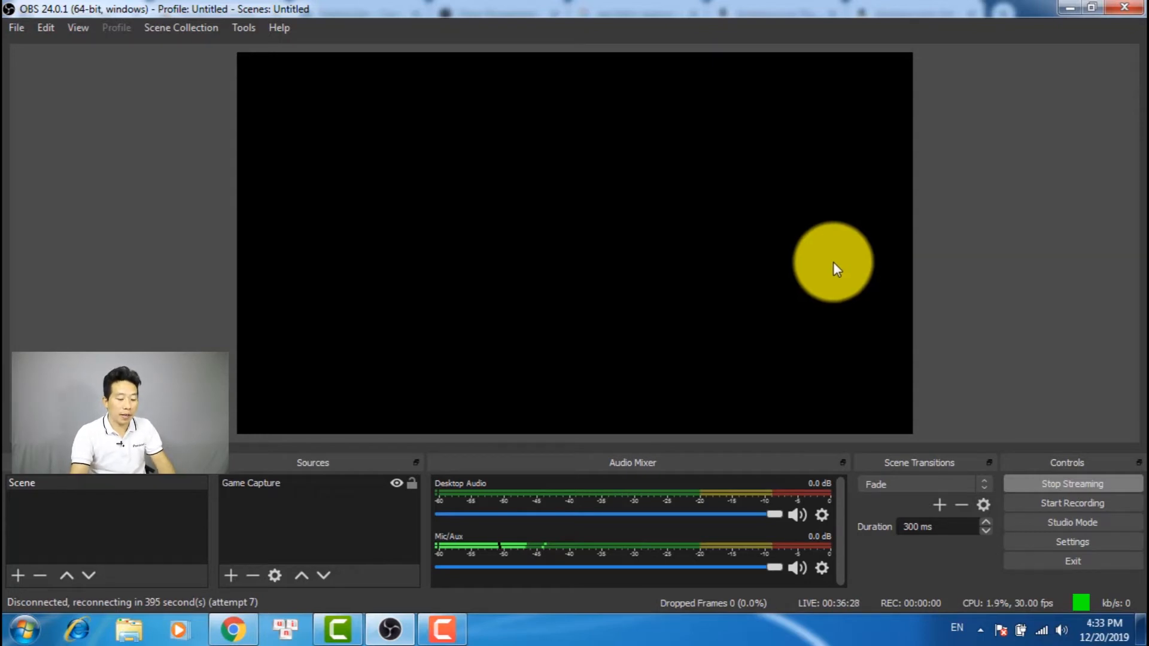
{"action": "left_click", "coordinate": [1071, 542]}
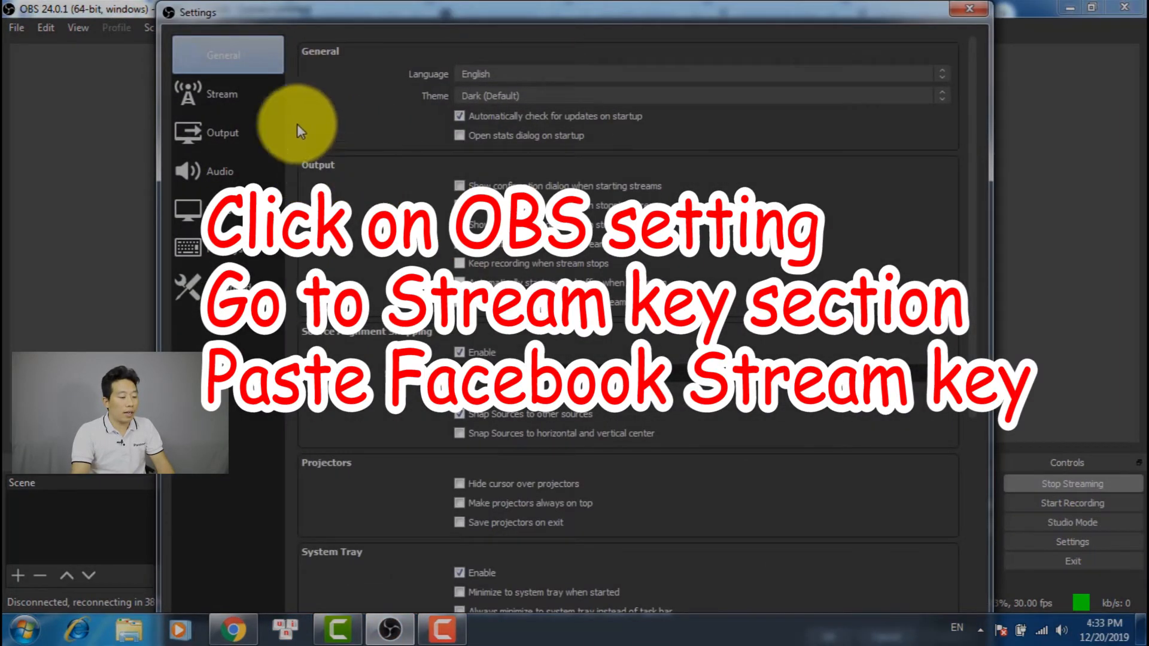
{"action": "left_click", "coordinate": [222, 102]}
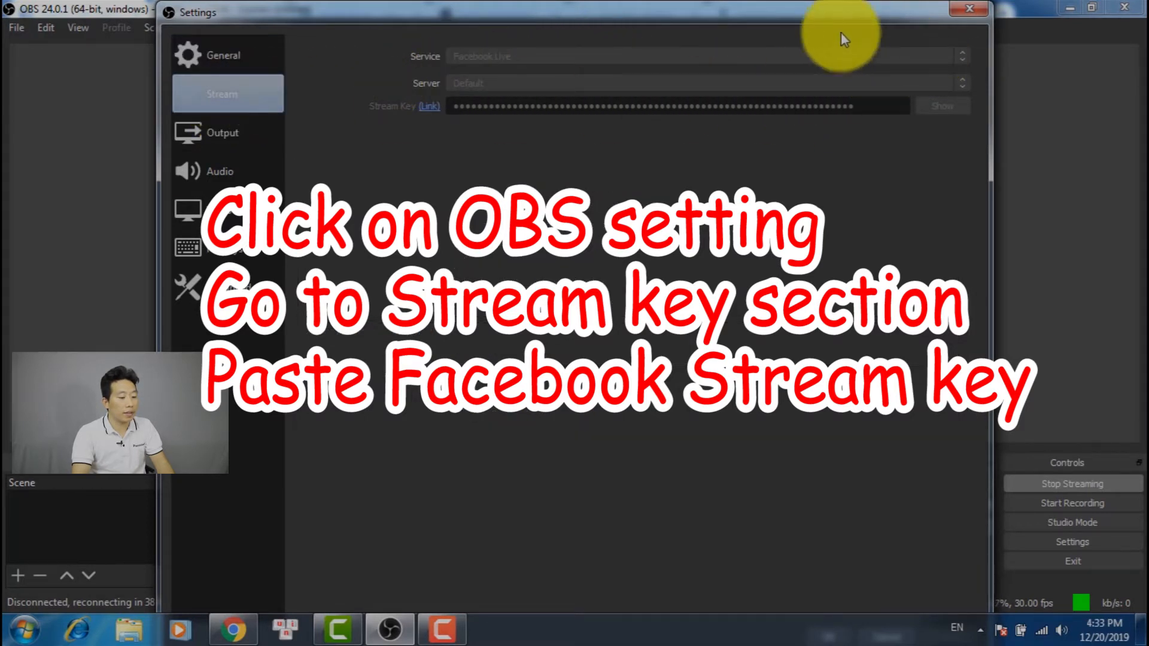
{"action": "left_click_drag", "start_coordinate": [766, 13], "coordinate": [749, 49]}
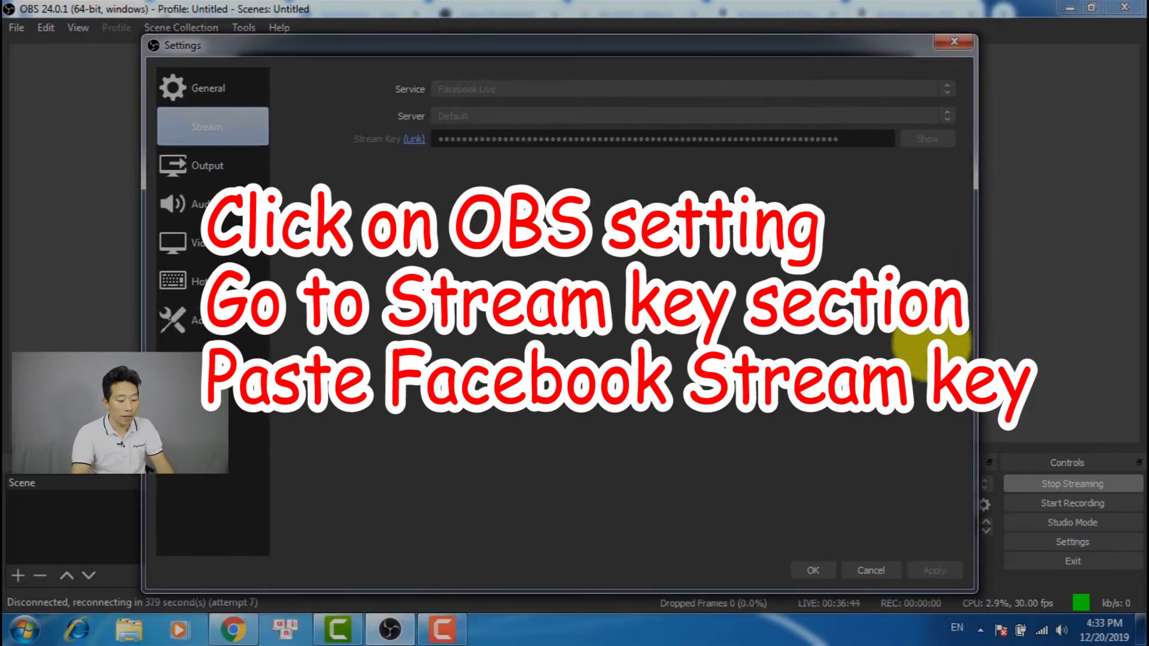
{"action": "left_click", "coordinate": [954, 42]}
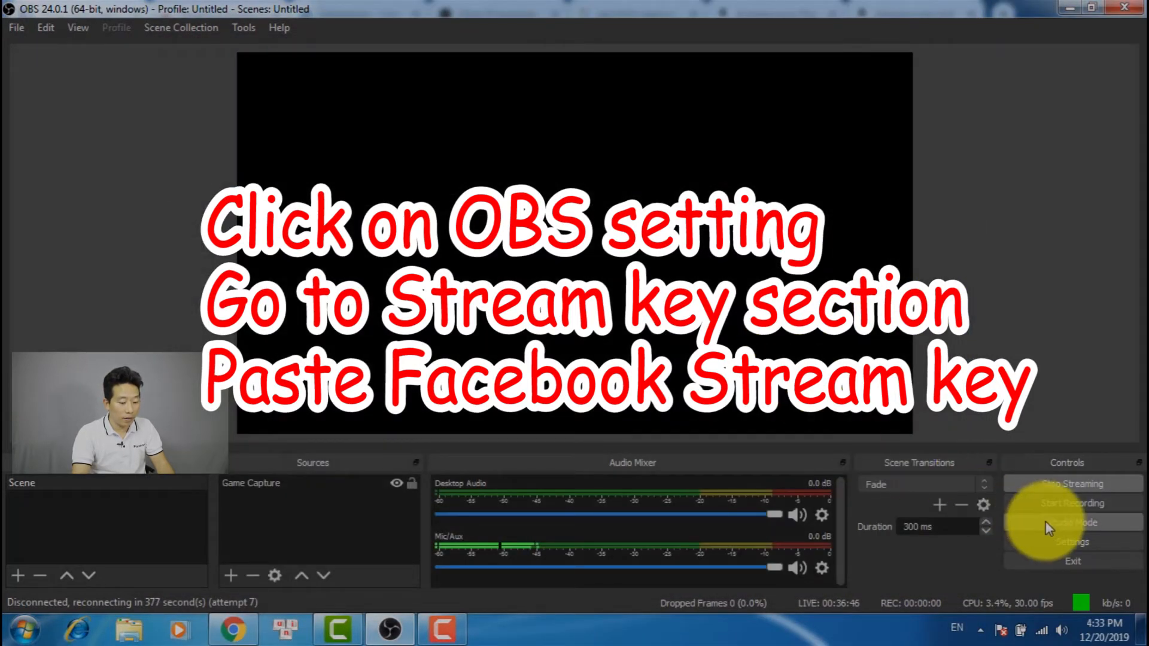
{"action": "left_click", "coordinate": [1071, 484]}
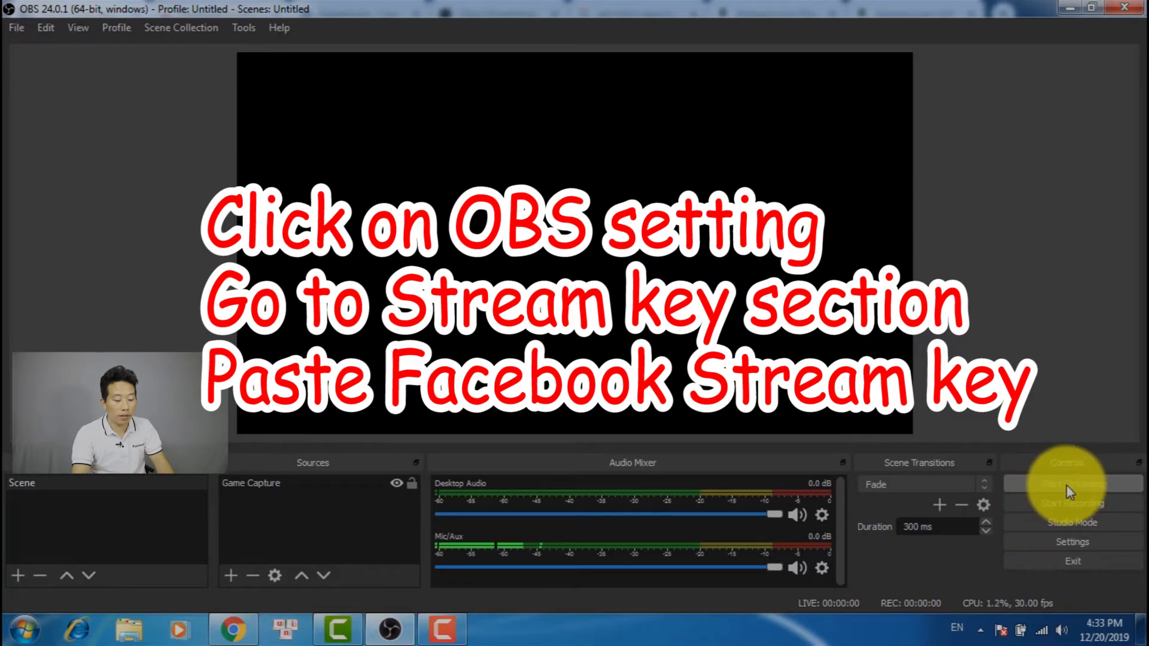
Open the Stream settings in OBS and try to replace the stored stream key with the clipboard contents
{"action": "left_click", "coordinate": [1080, 539]}
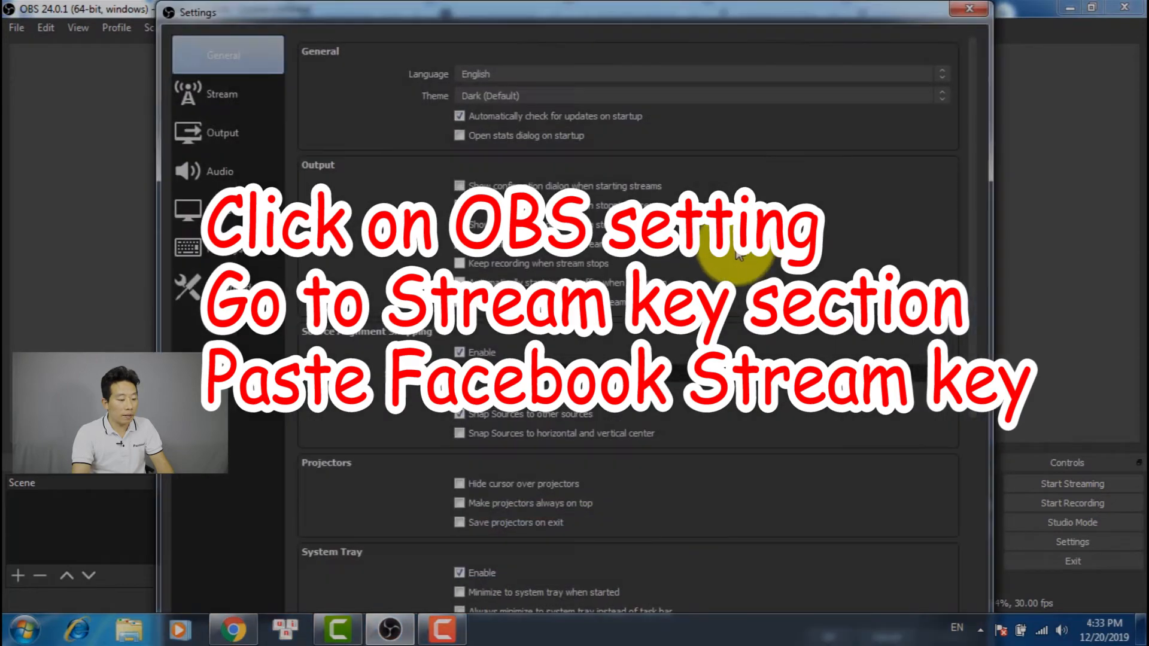
{"action": "left_click", "coordinate": [228, 89]}
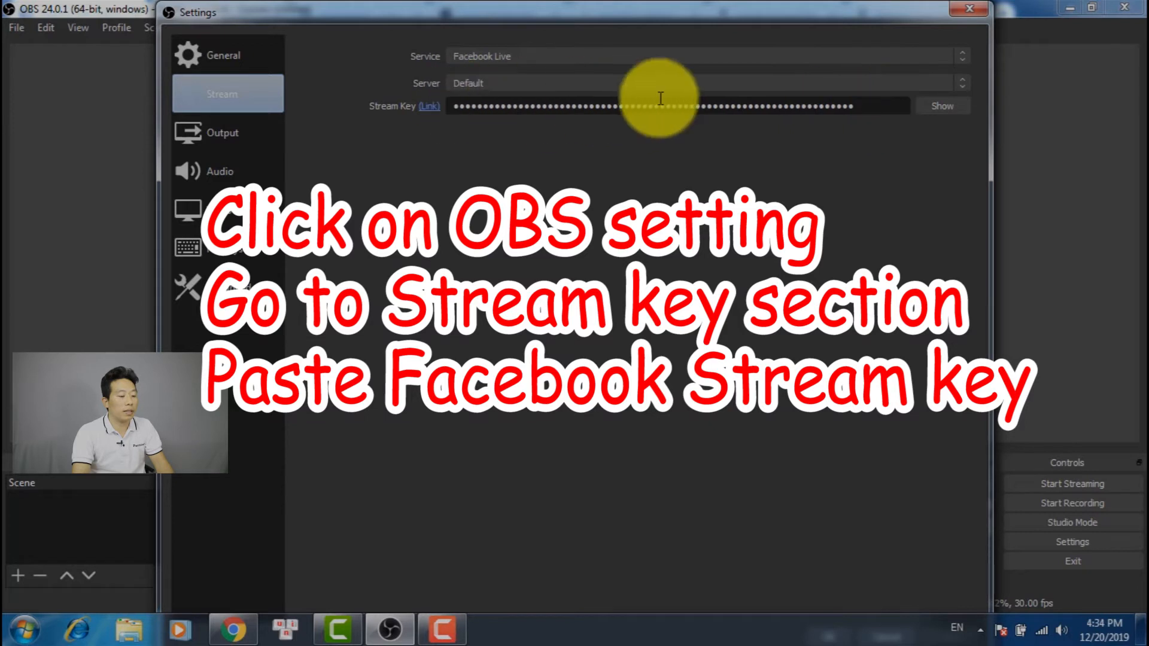
{"action": "left_click_drag", "start_coordinate": [886, 110], "coordinate": [372, 114]}
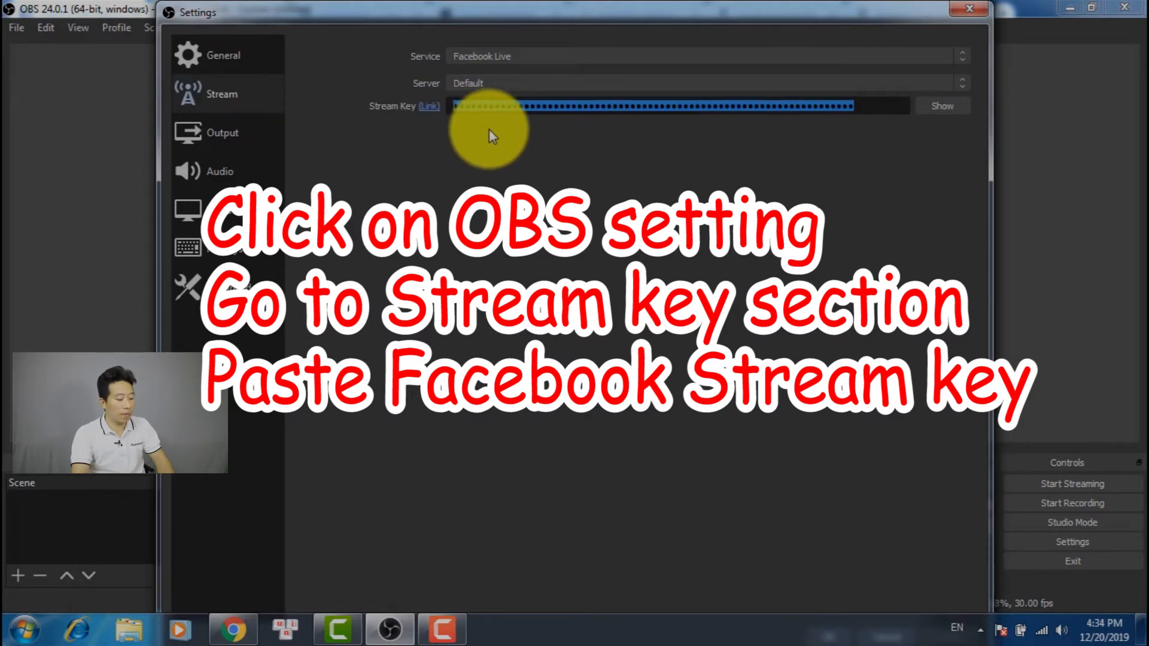
{"action": "key", "text": "ctrl+v"}
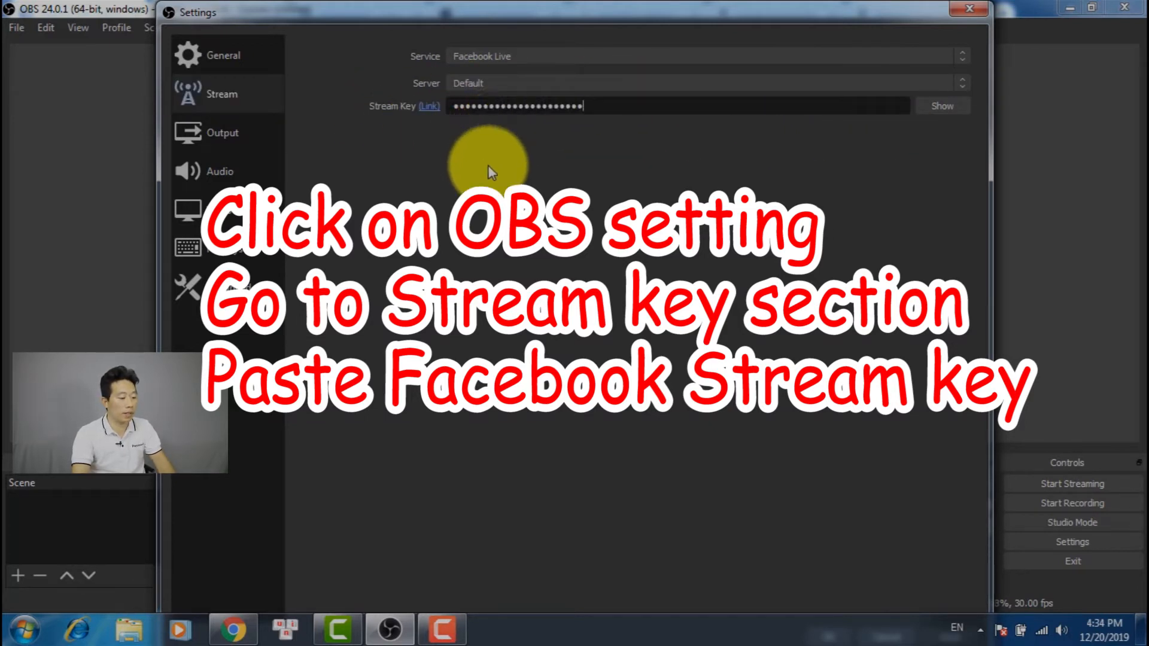
Copy the stream key from the Facebook live page, replace the key in the OBS Stream settings with it and apply the change
{"action": "left_click", "coordinate": [234, 628]}
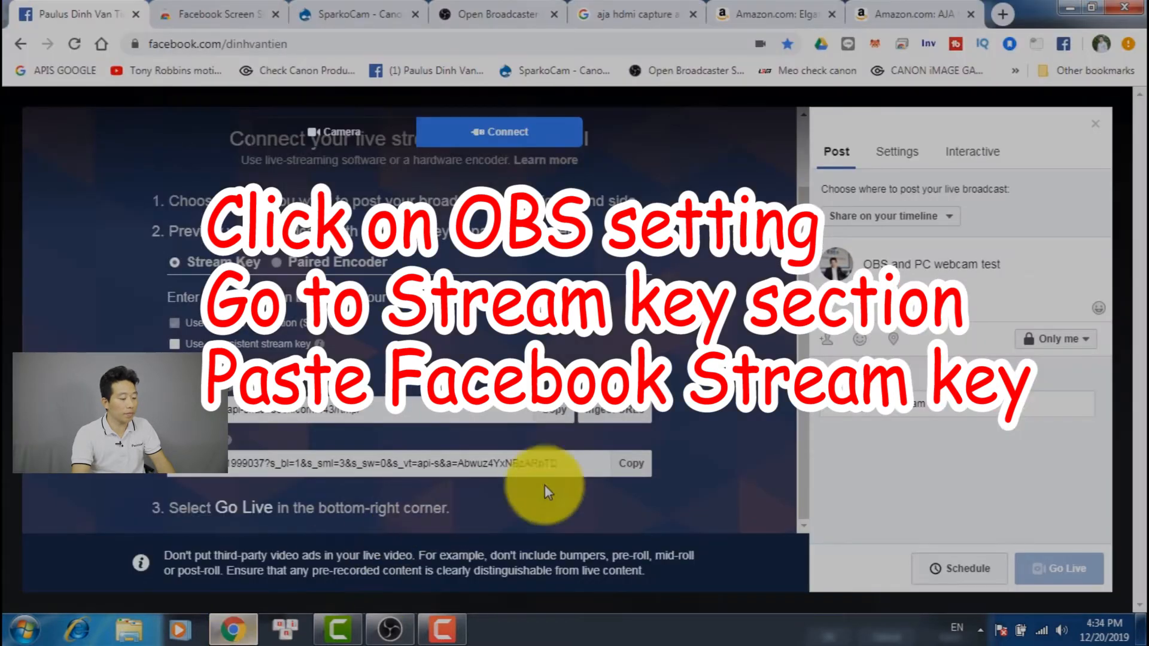
{"action": "left_click", "coordinate": [622, 472]}
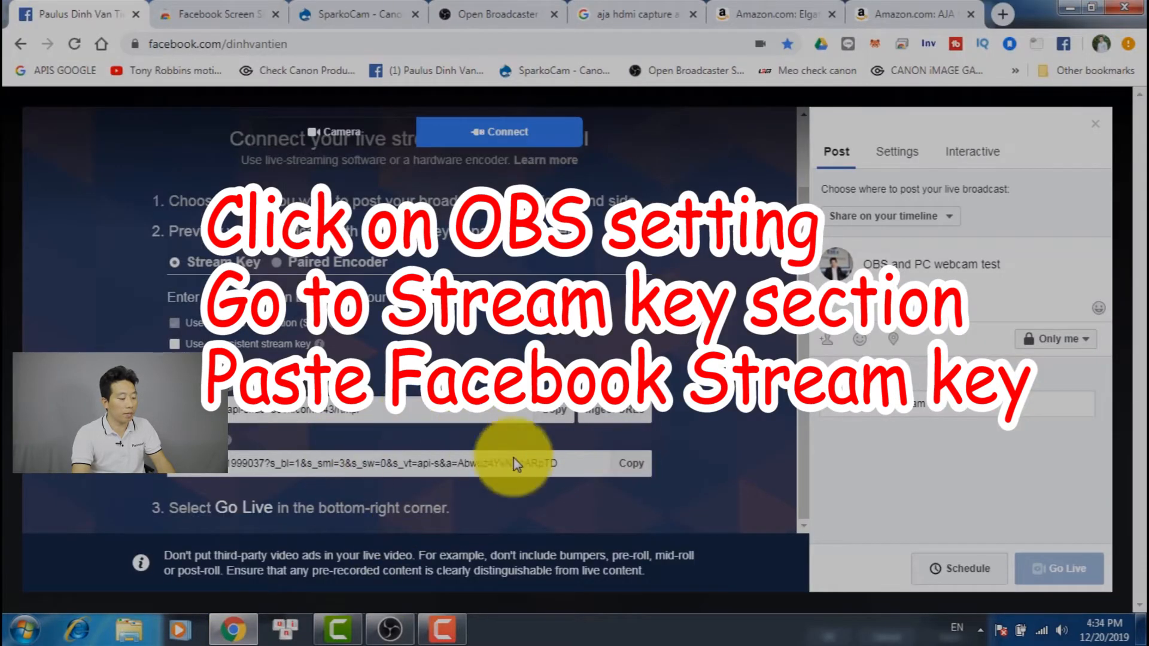
{"action": "key", "text": "alt+Tab"}
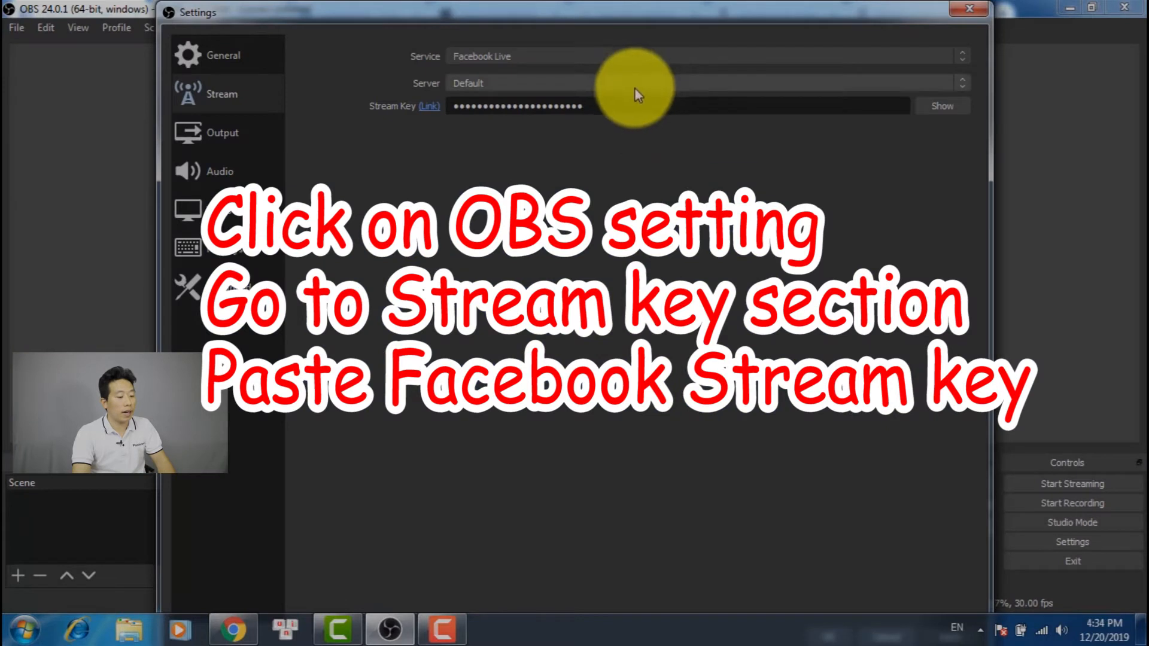
{"action": "left_click_drag", "start_coordinate": [633, 113], "coordinate": [236, 126]}
{"action": "key", "text": "ctrl+v"}
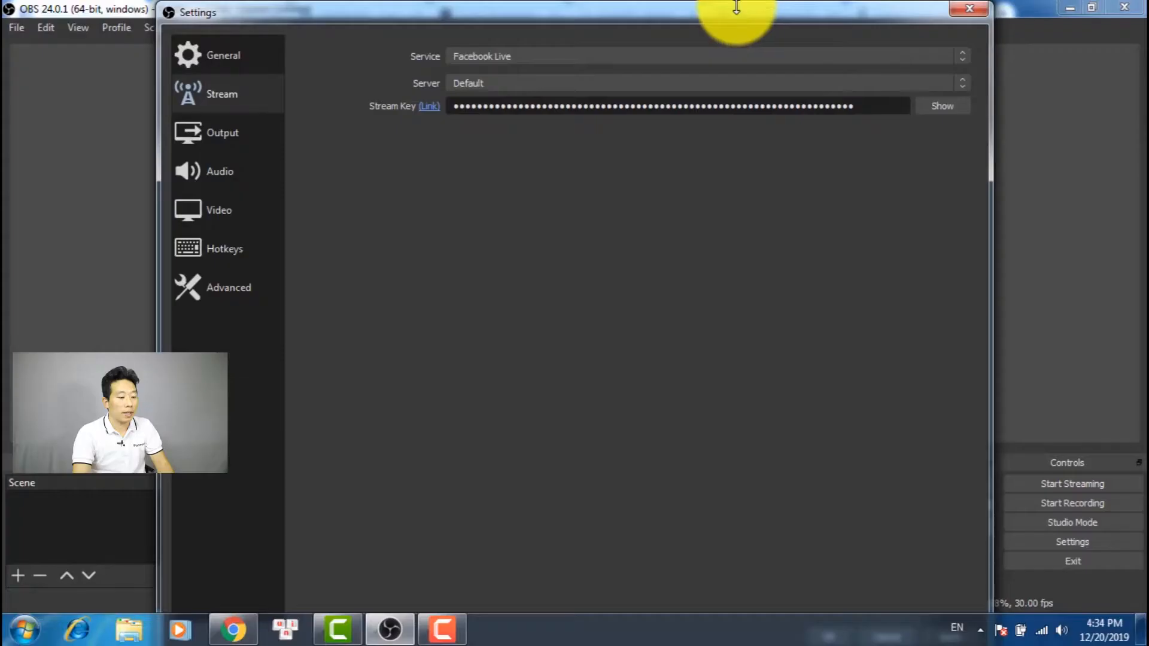
{"action": "left_click_drag", "start_coordinate": [736, 8], "coordinate": [762, 50]}
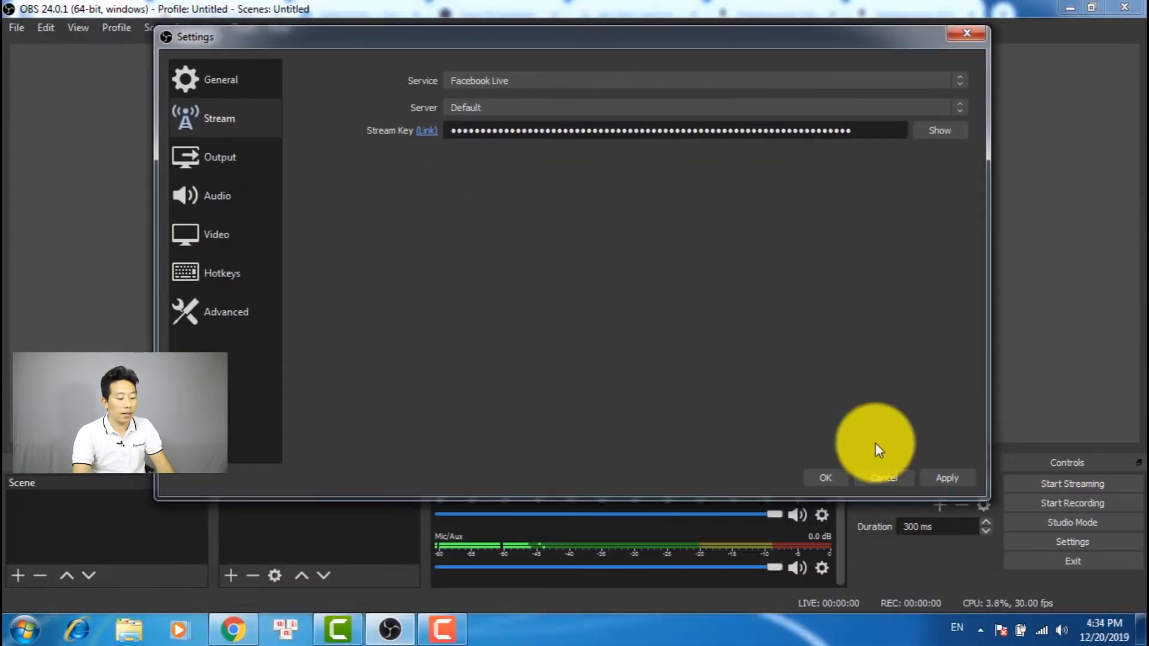
{"action": "left_click", "coordinate": [955, 480]}
{"action": "left_click", "coordinate": [832, 482]}
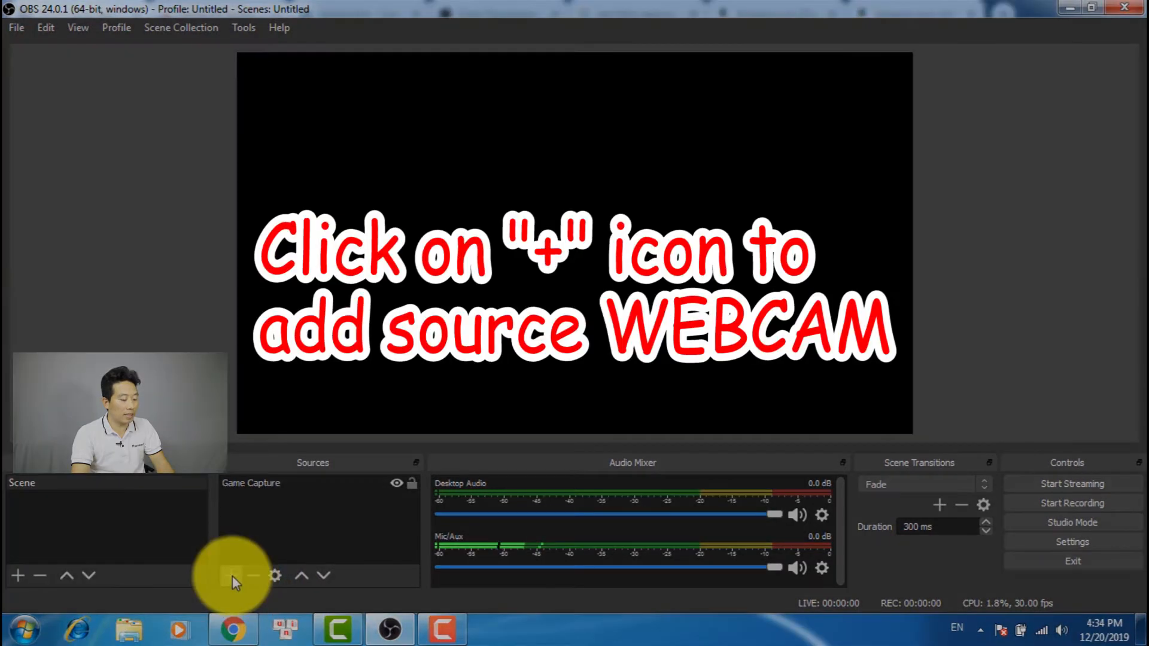
Add a new Video Capture Device source named "Video Capture Device FACECAM" to the scene
{"action": "left_click", "coordinate": [227, 577]}
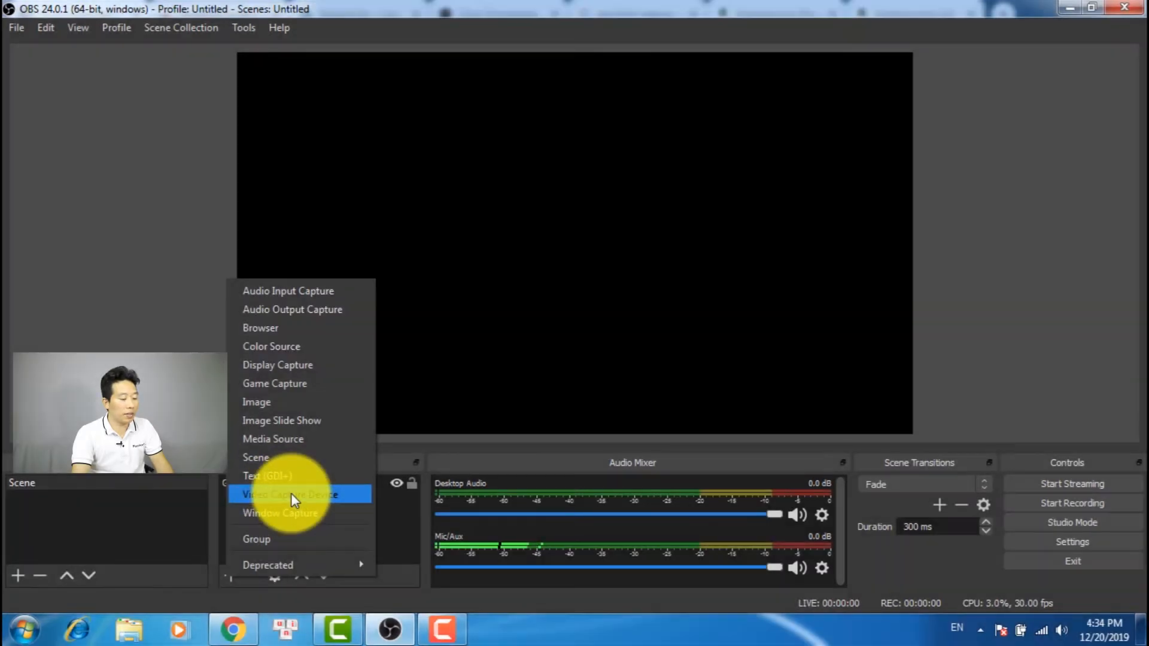
{"action": "left_click", "coordinate": [291, 493]}
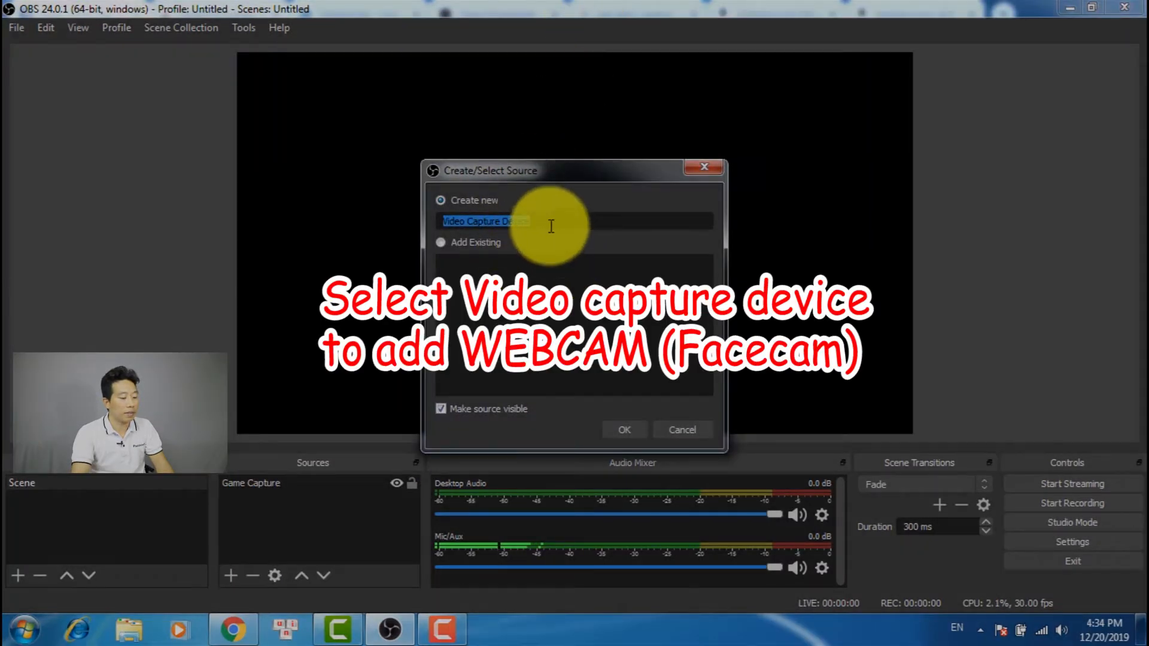
{"action": "left_click", "coordinate": [543, 221]}
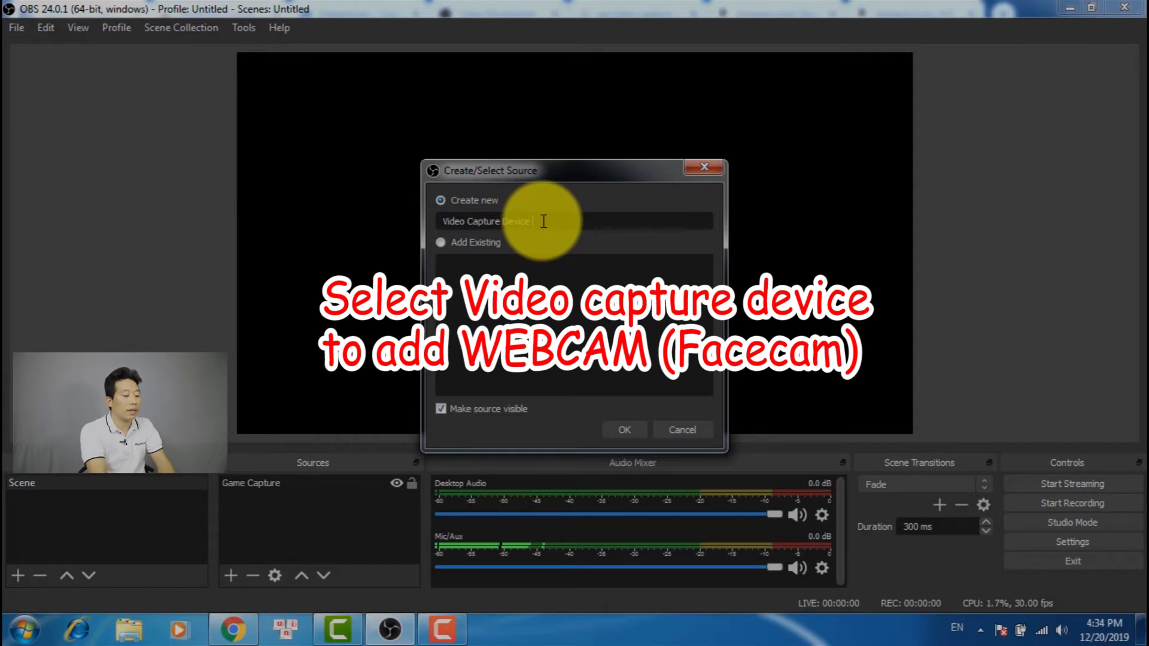
{"action": "type", "text": "FACECAM"}
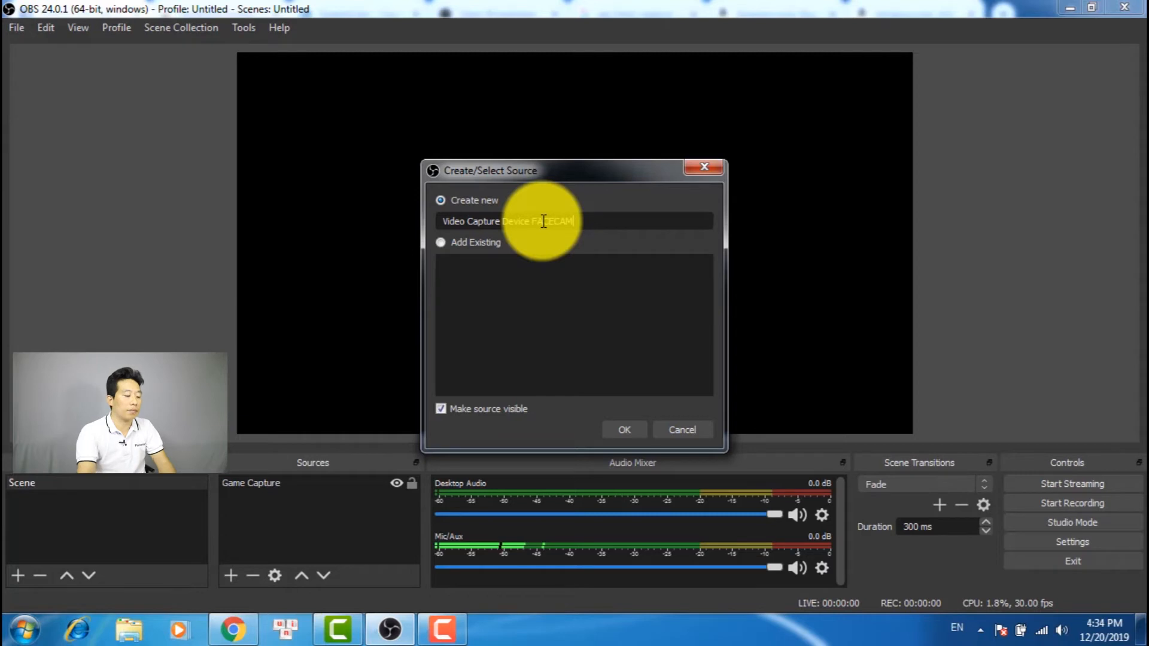
{"action": "left_click", "coordinate": [625, 430]}
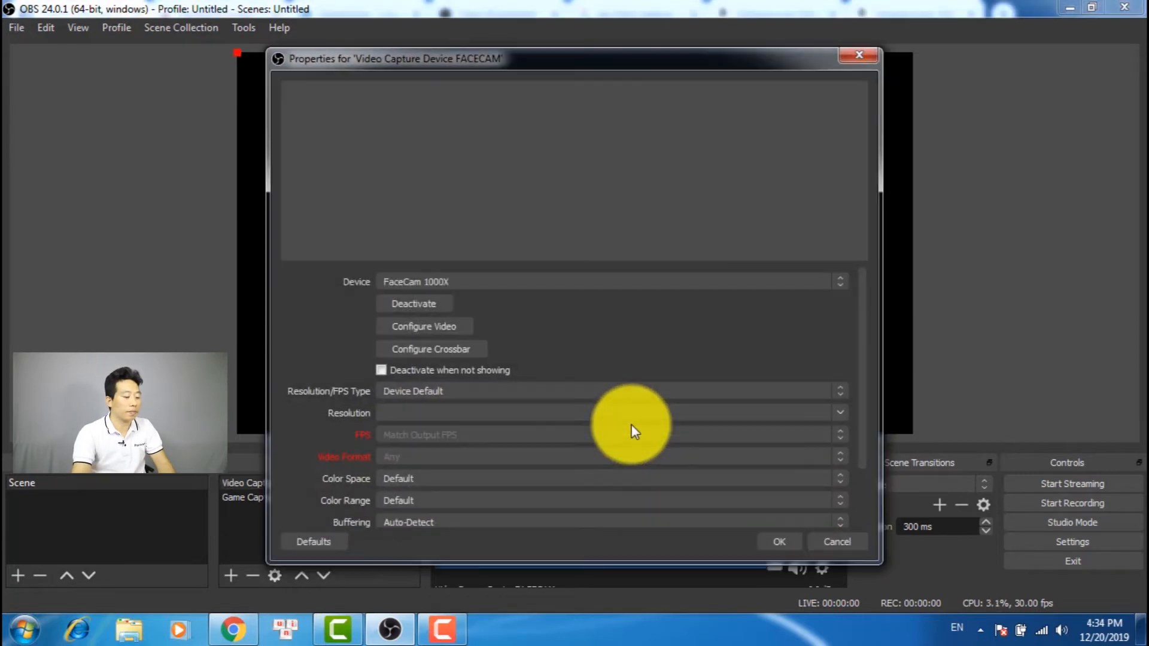
Choose FaceCam 1000X as the capture device and scale the webcam picture to about three quarters of the canvas height
{"action": "left_click", "coordinate": [585, 341]}
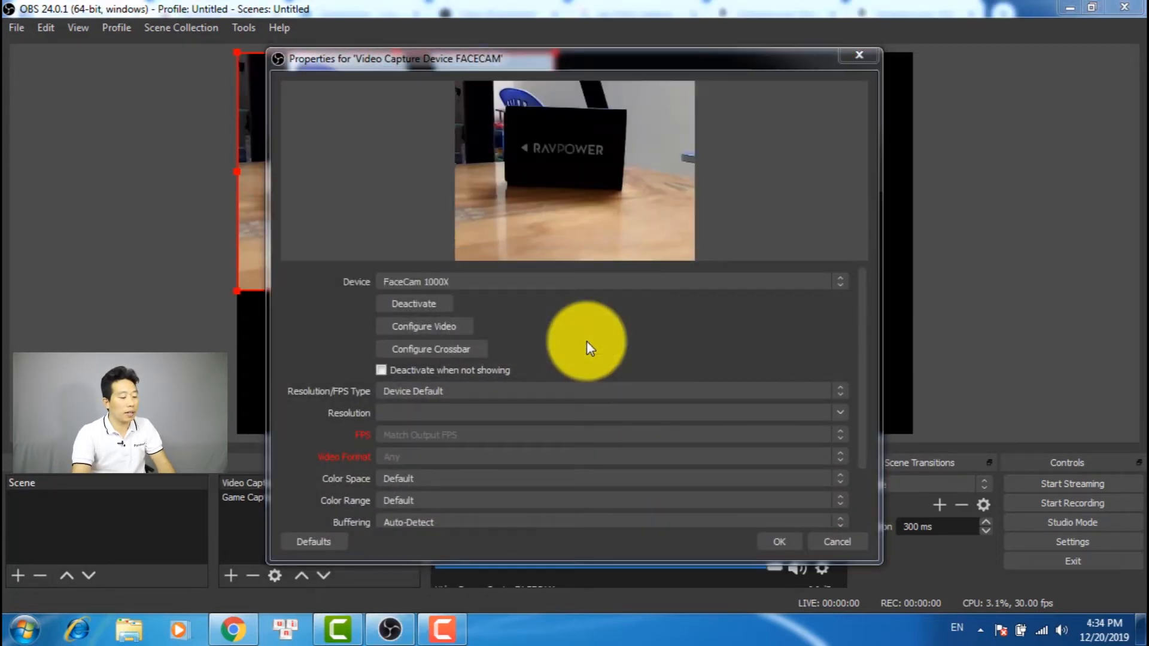
{"action": "left_click", "coordinate": [488, 281]}
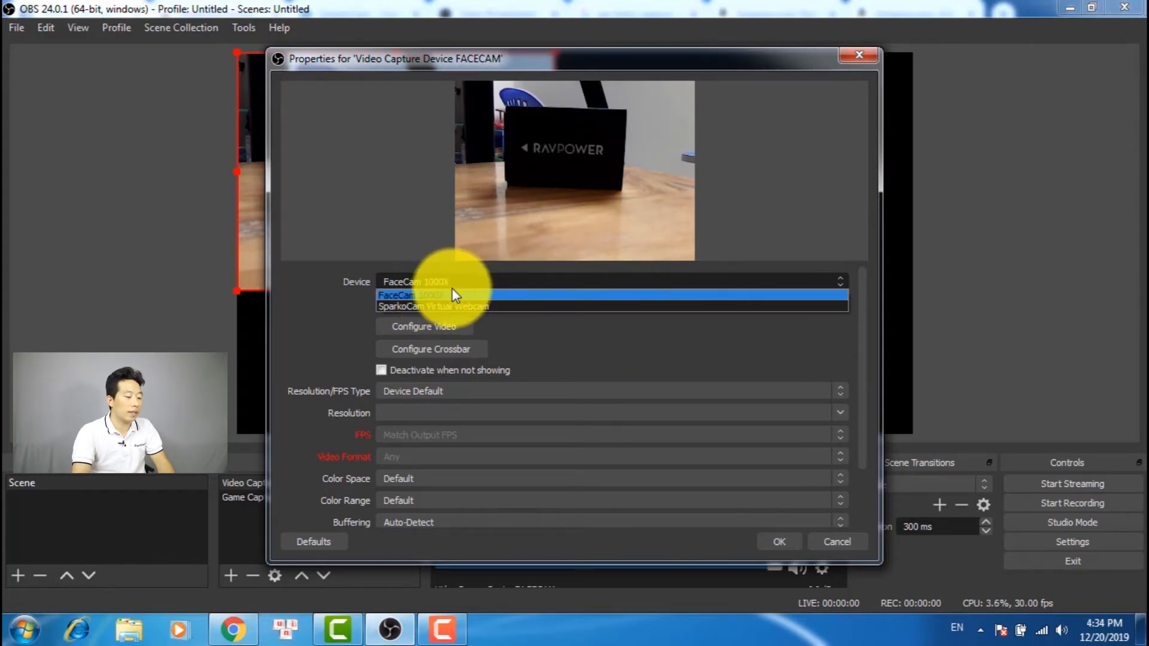
{"action": "left_click", "coordinate": [437, 294]}
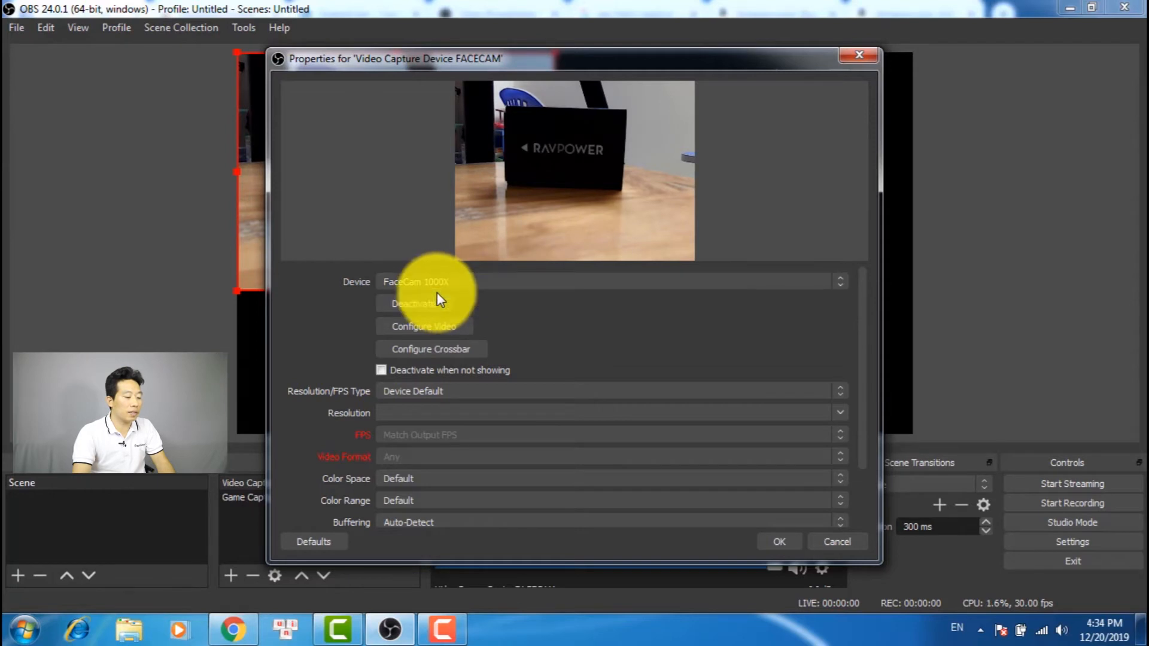
{"action": "left_click", "coordinate": [780, 541]}
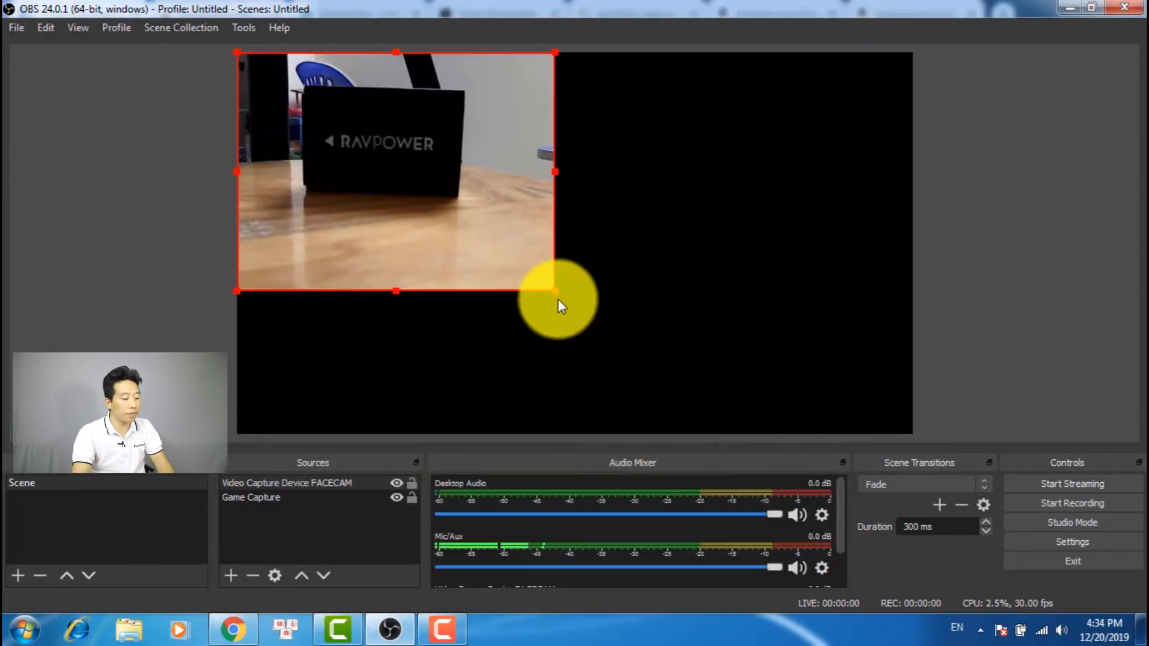
{"action": "left_click_drag", "start_coordinate": [555, 292], "coordinate": [657, 437]}
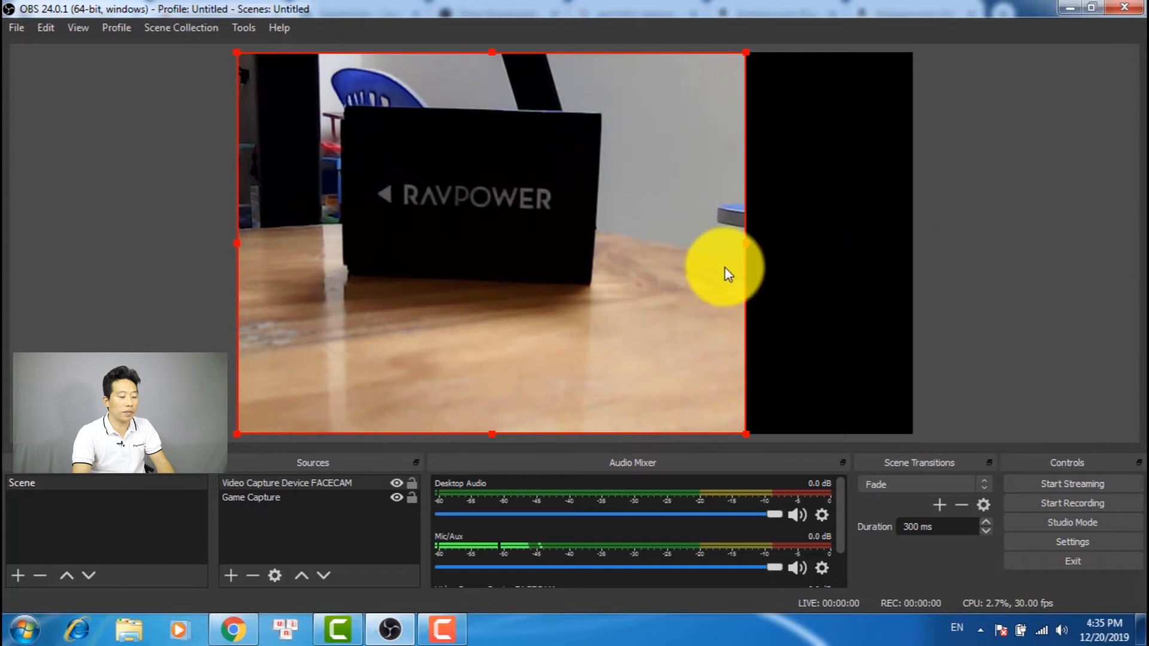
{"action": "left_click_drag", "start_coordinate": [748, 436], "coordinate": [565, 345]}
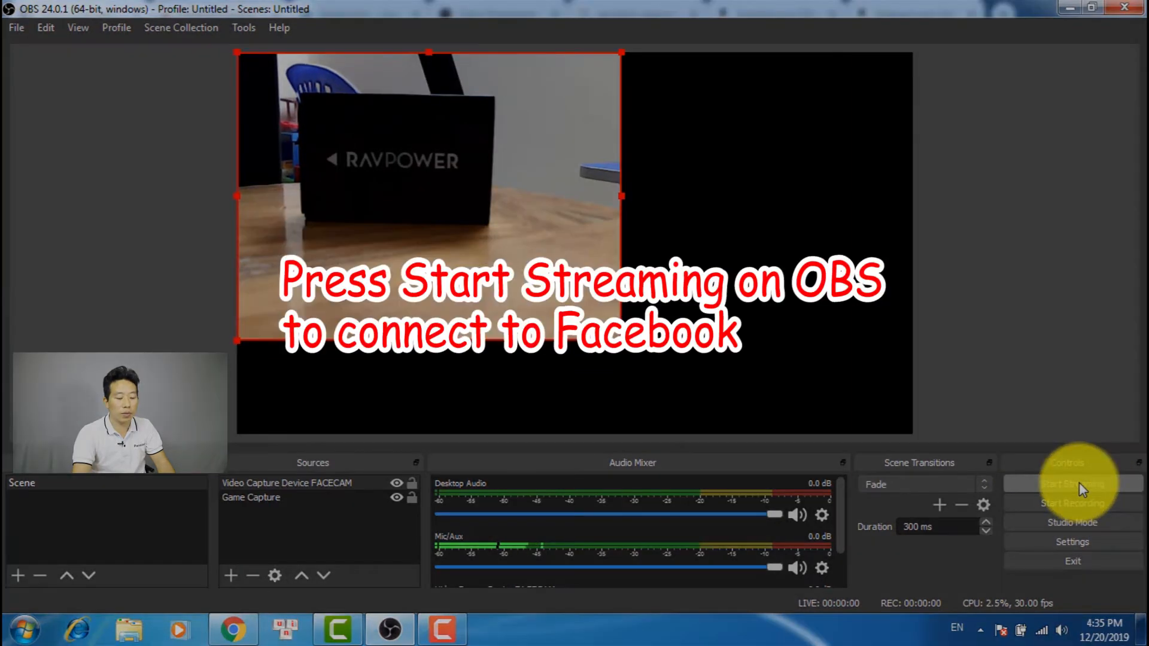
Start streaming from OBS, then switch to the Facebook page in Chrome and go live
{"action": "left_click", "coordinate": [1079, 484]}
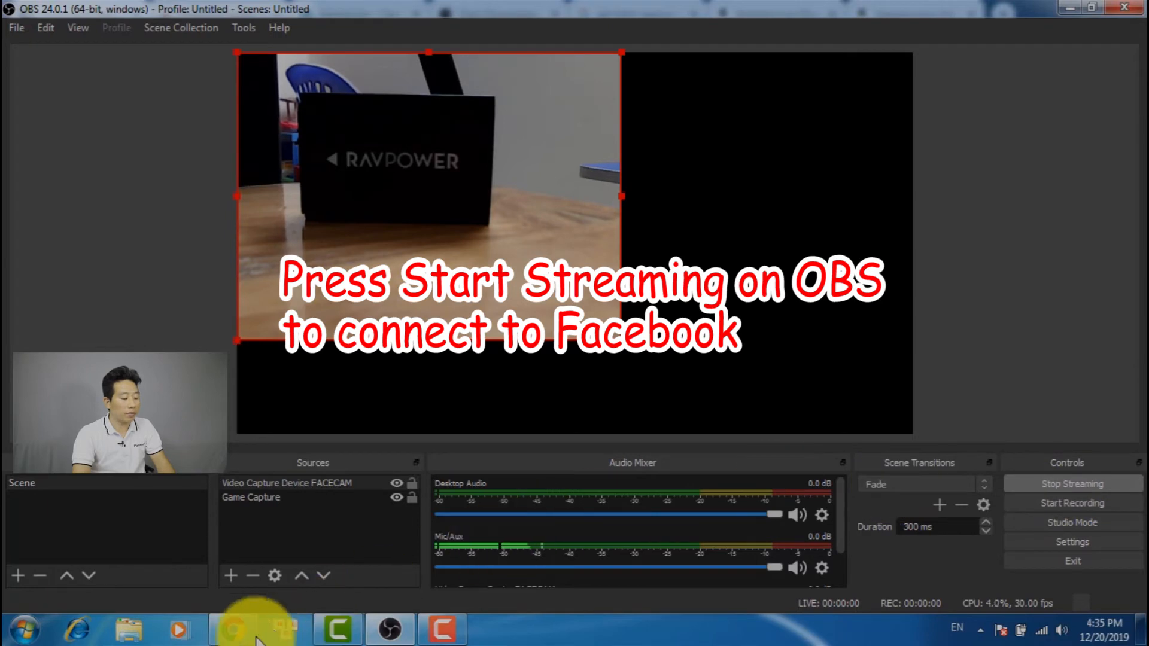
{"action": "left_click", "coordinate": [233, 630]}
{"action": "scroll", "coordinate": [458, 421], "scroll_direction": "up", "scroll_amount": 2}
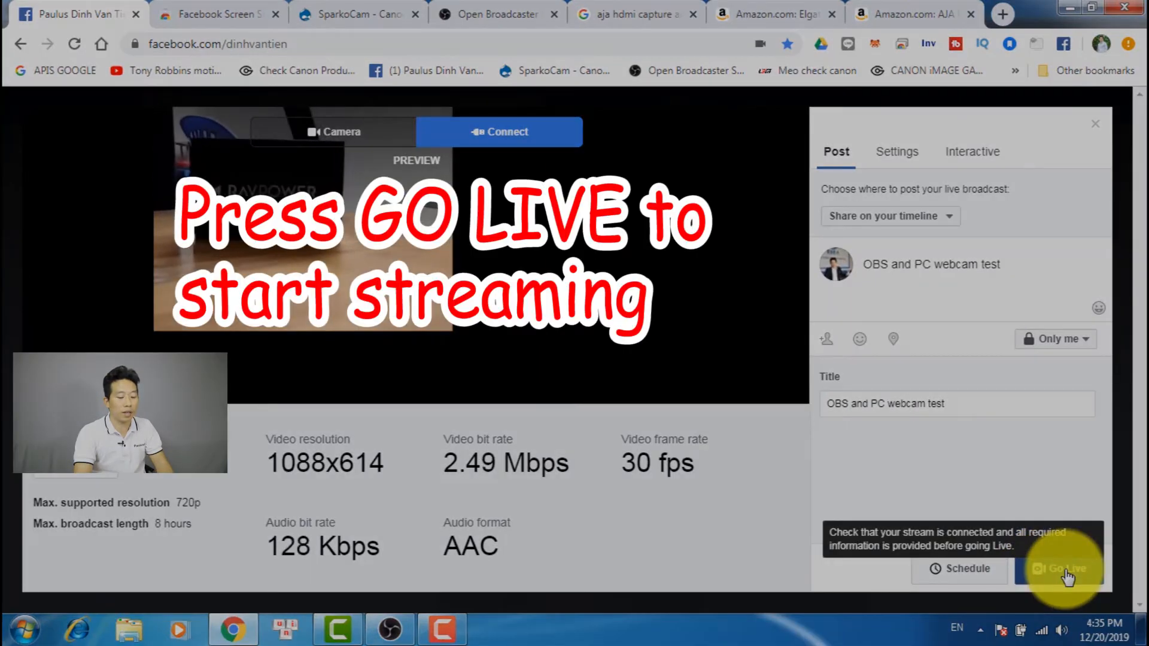
{"action": "left_click", "coordinate": [1068, 576]}
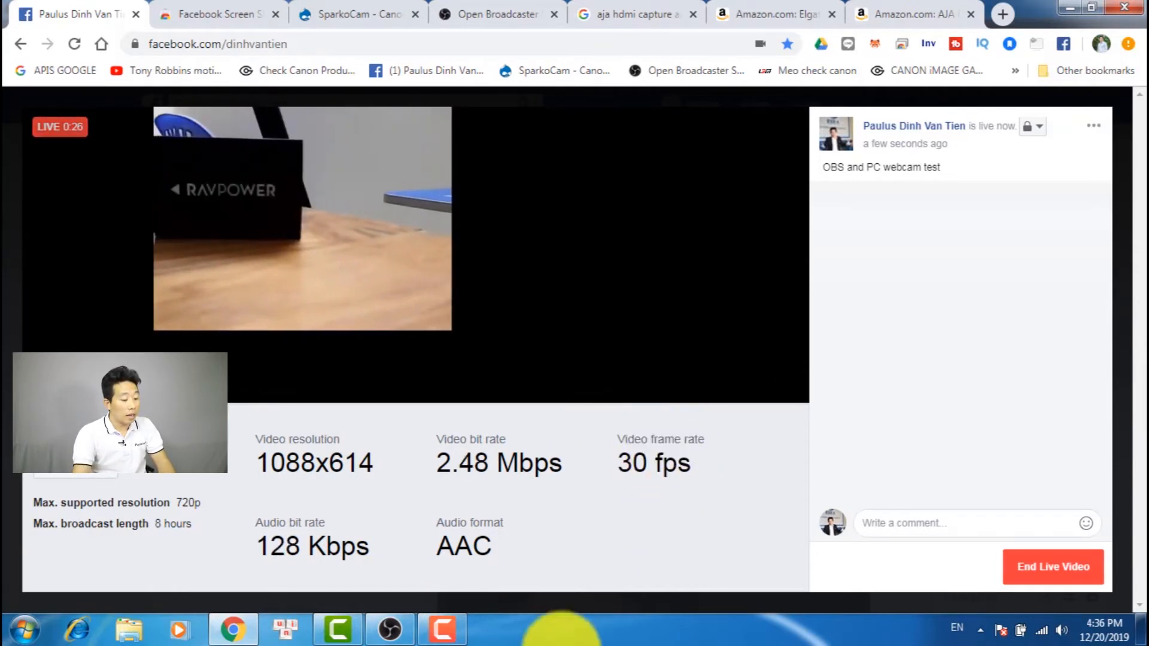
{"action": "left_click", "coordinate": [442, 628]}
{"action": "left_click", "coordinate": [439, 639]}
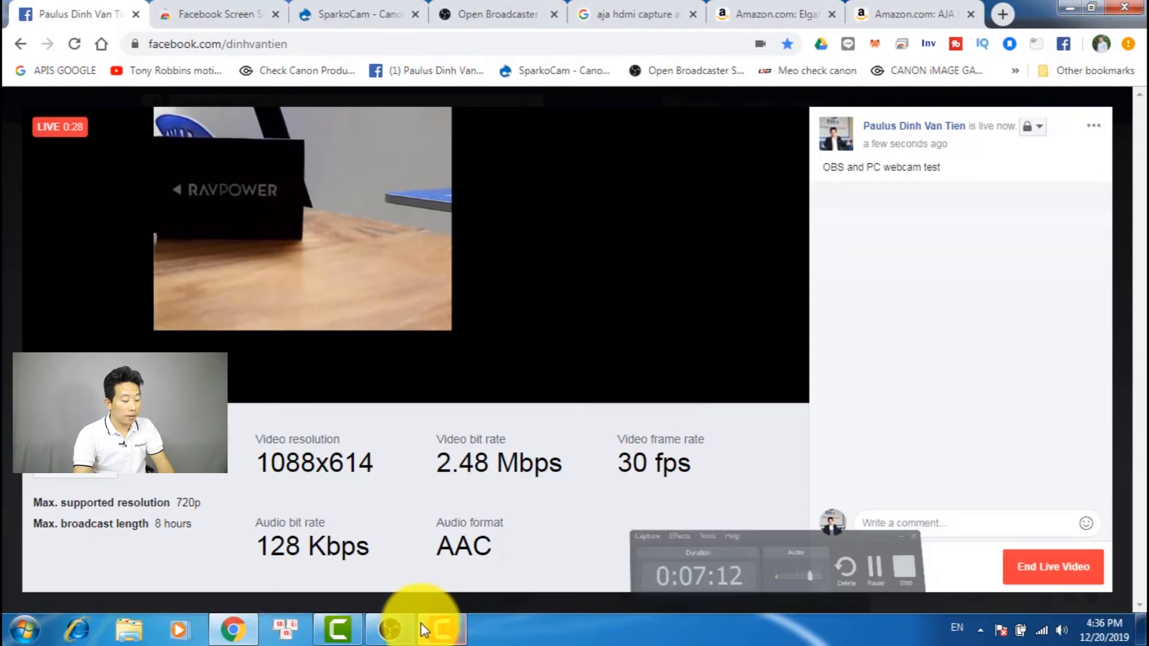
{"action": "left_click", "coordinate": [383, 633]}
{"action": "left_click", "coordinate": [379, 633]}
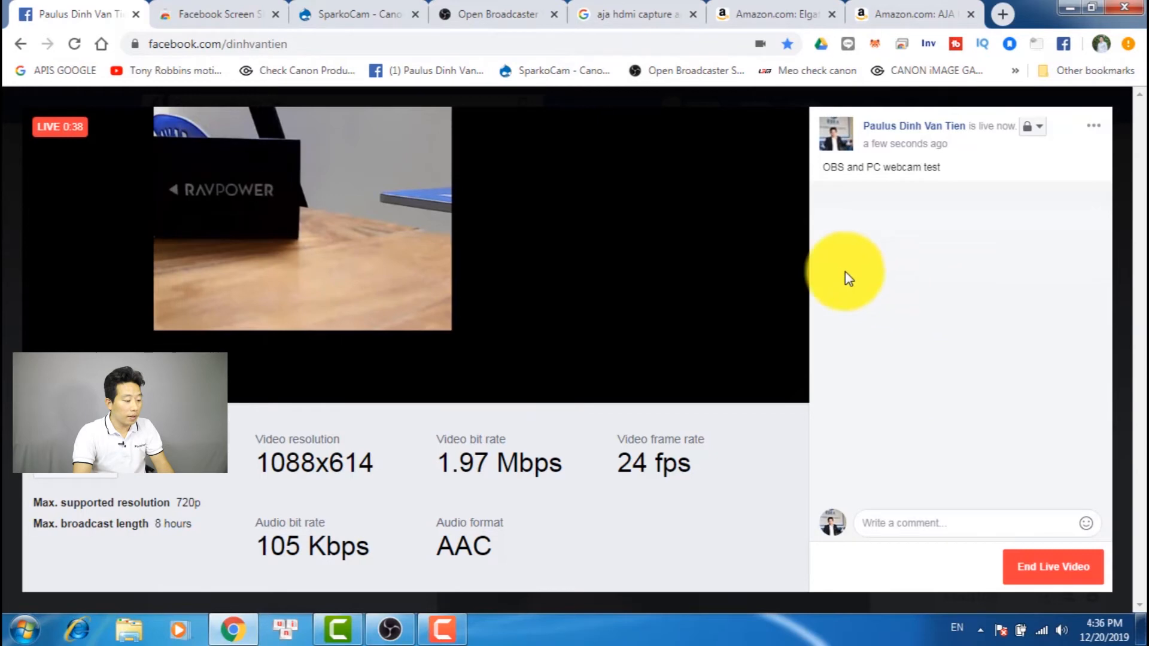
End the Facebook live video, confirm ending it and close the end-of-broadcast summary, keeping the video
{"action": "left_click", "coordinate": [1044, 576]}
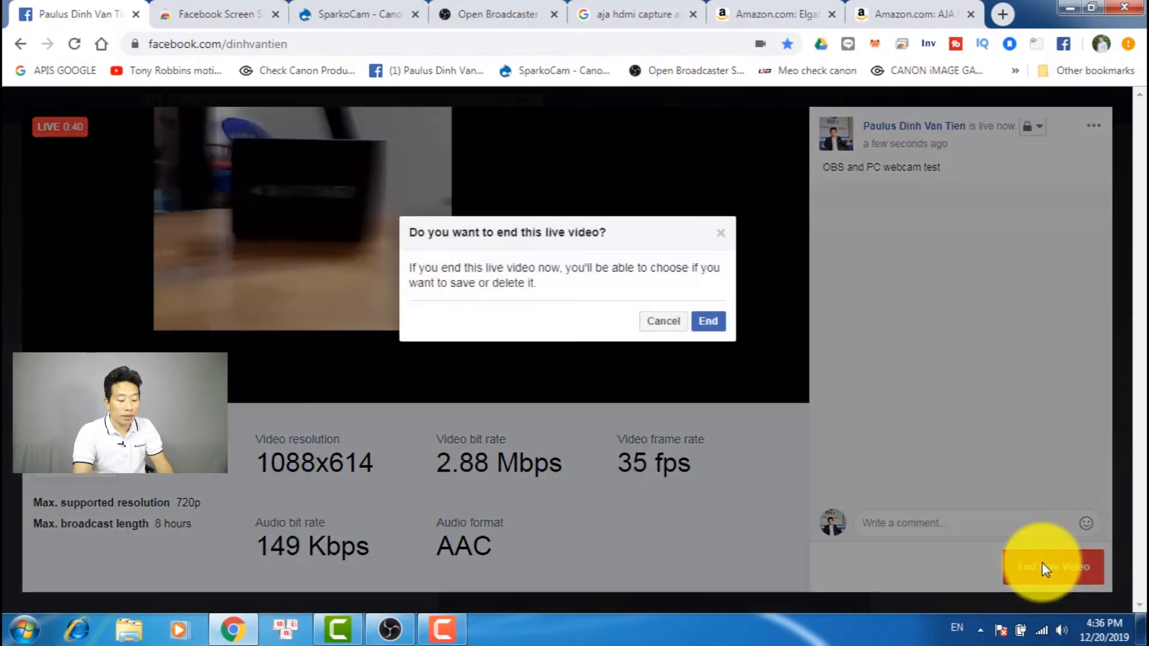
{"action": "left_click", "coordinate": [710, 328]}
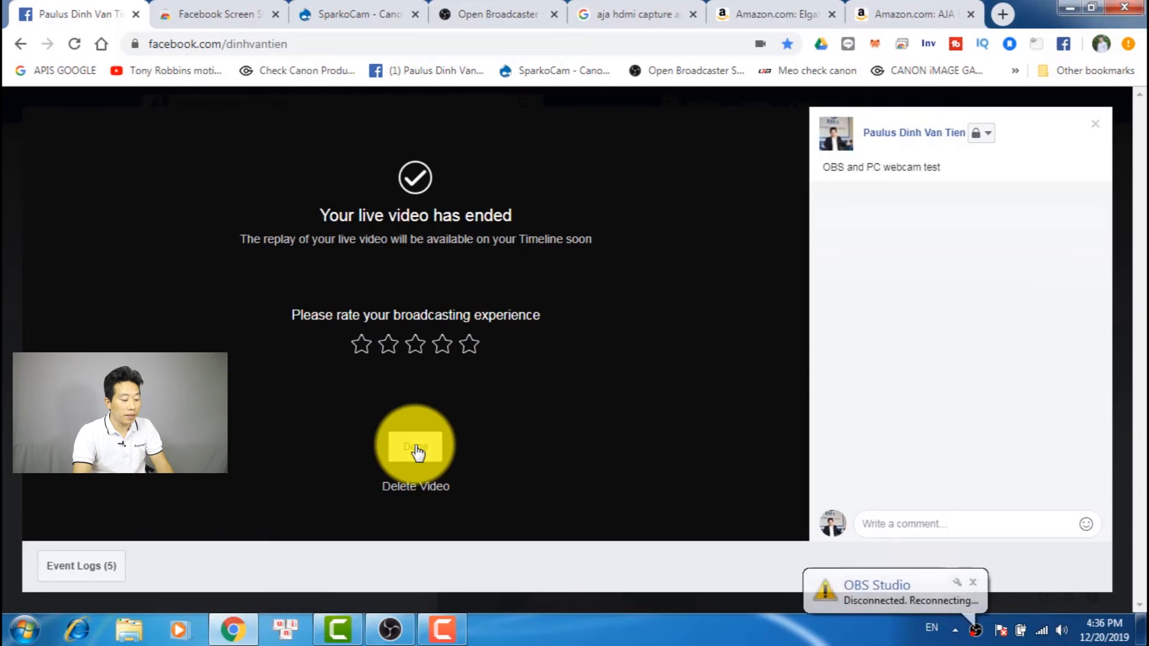
{"action": "left_click", "coordinate": [417, 453]}
Switch back to OBS and stop the stream
{"action": "left_click", "coordinate": [441, 638]}
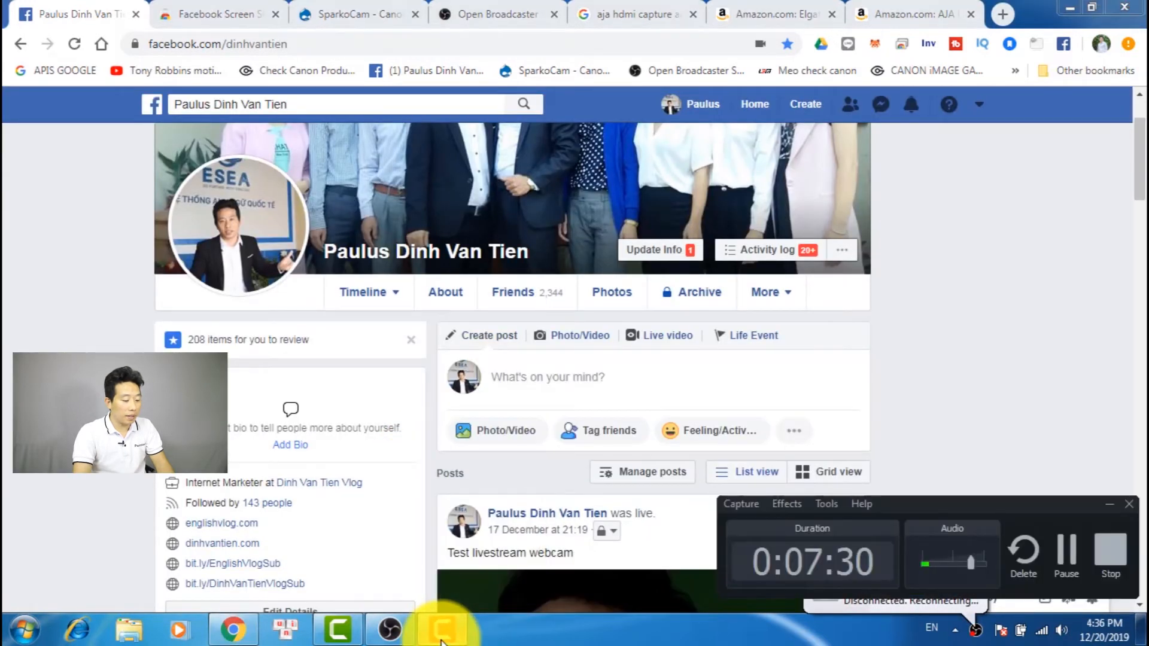
{"action": "left_click", "coordinate": [464, 638]}
{"action": "left_click", "coordinate": [390, 628]}
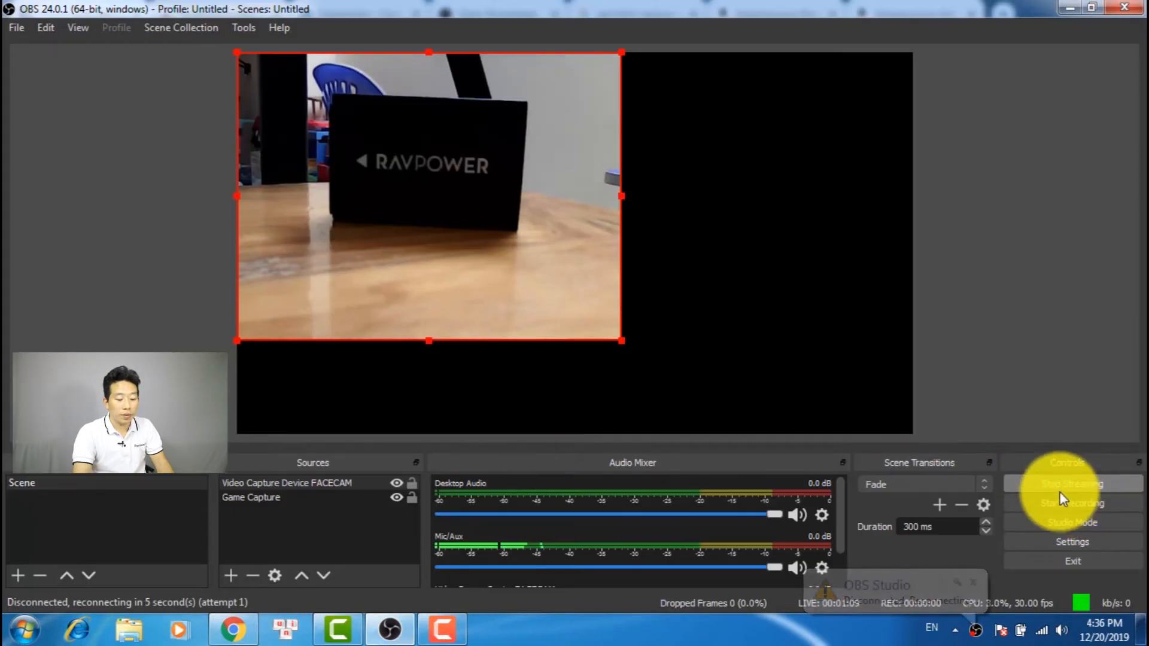
{"action": "left_click", "coordinate": [1069, 485]}
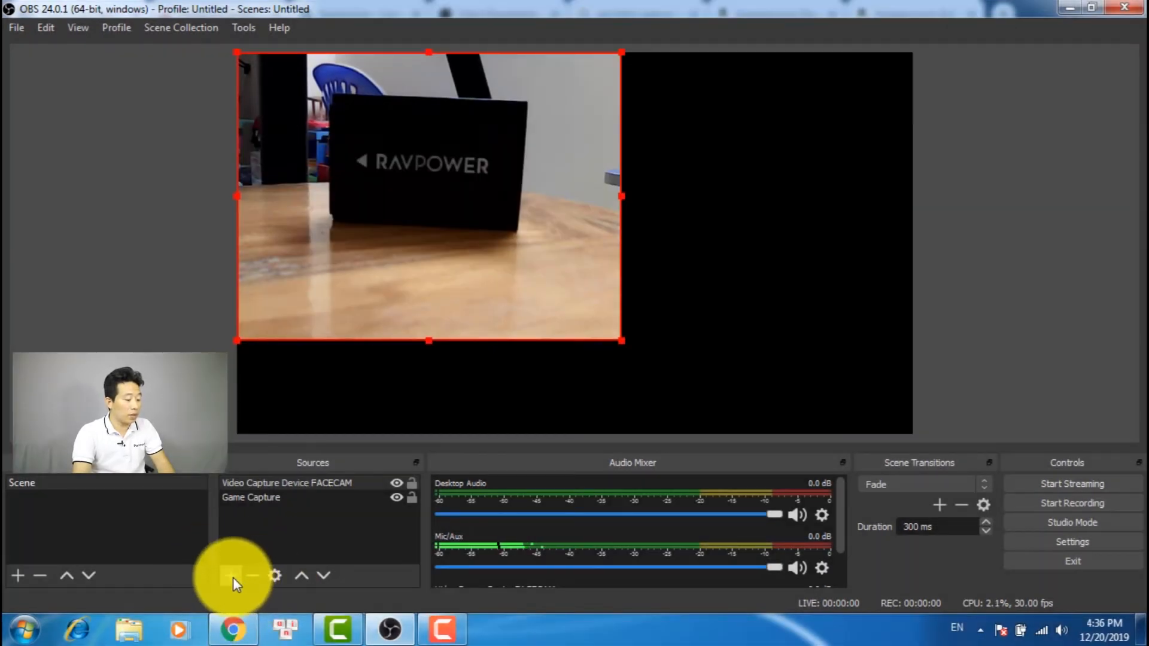
Add a new Display Capture source showing Display 1 (the primary monitor) with the cursor captured
{"action": "left_click", "coordinate": [230, 576]}
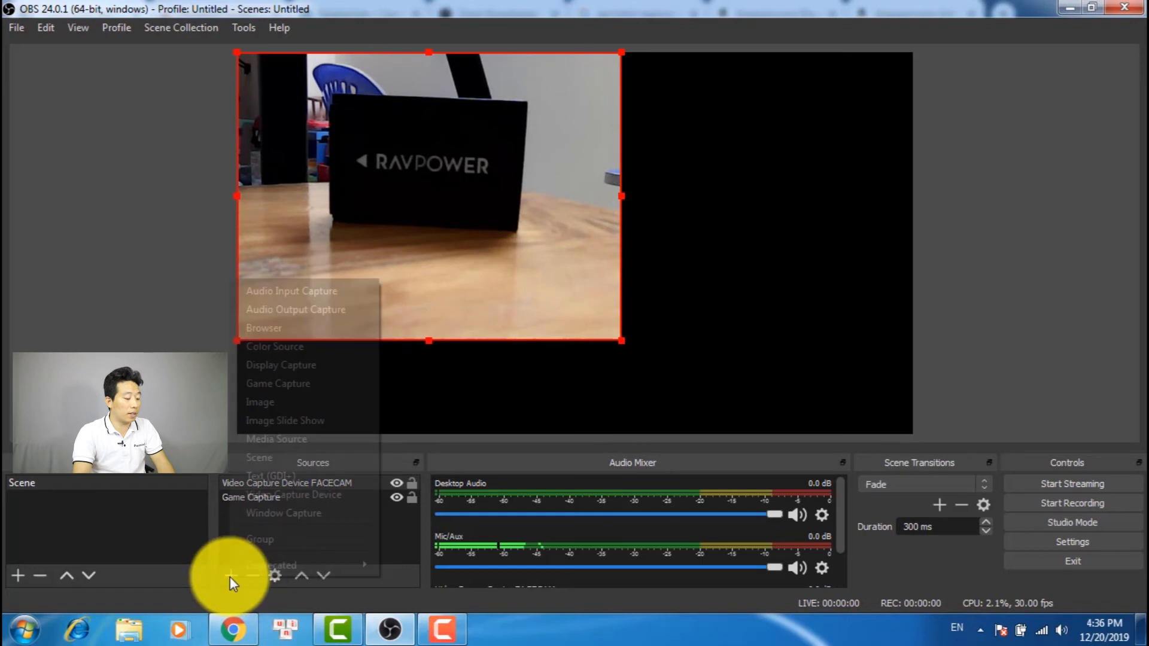
{"action": "left_click", "coordinate": [223, 581]}
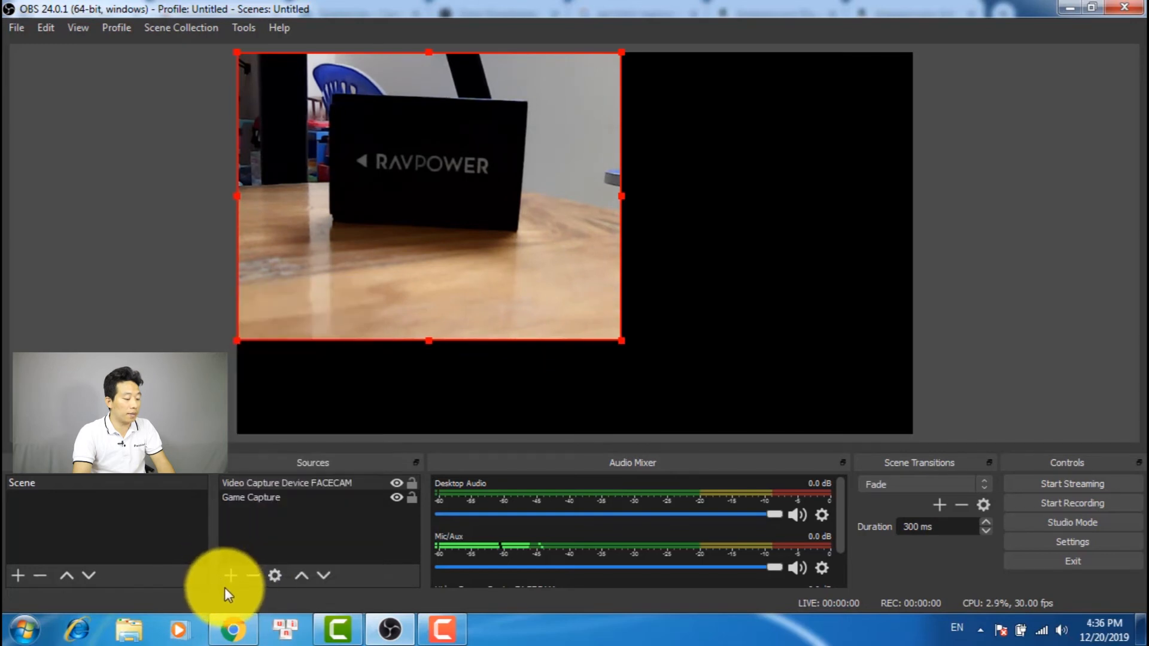
{"action": "left_click", "coordinate": [227, 576]}
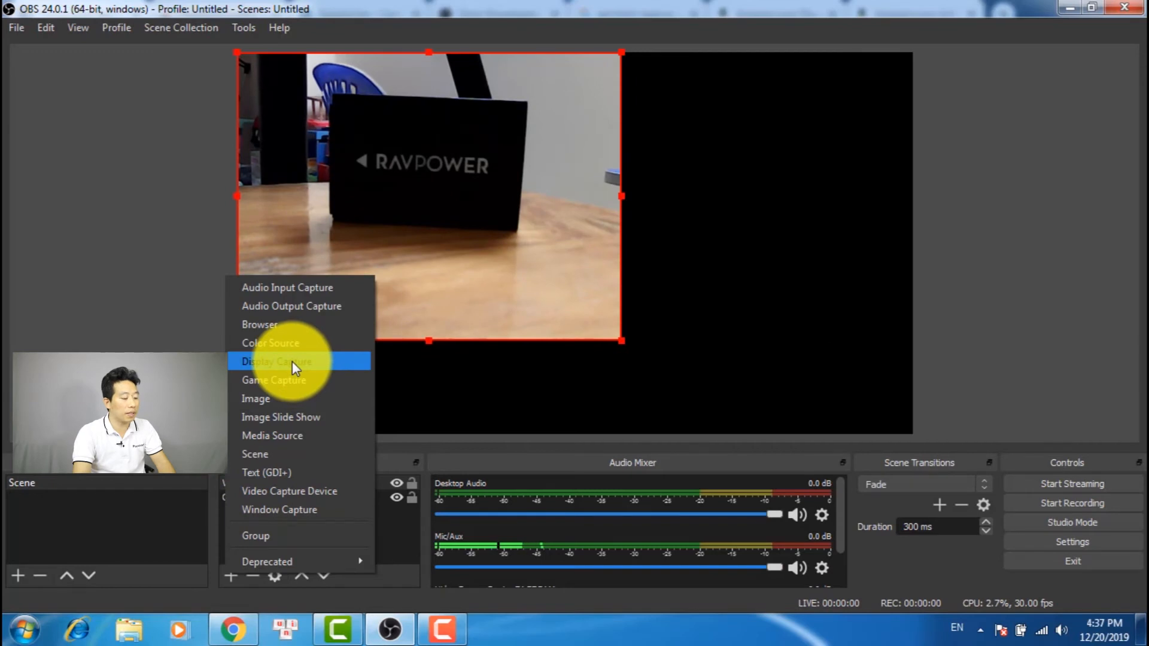
{"action": "left_click", "coordinate": [292, 361]}
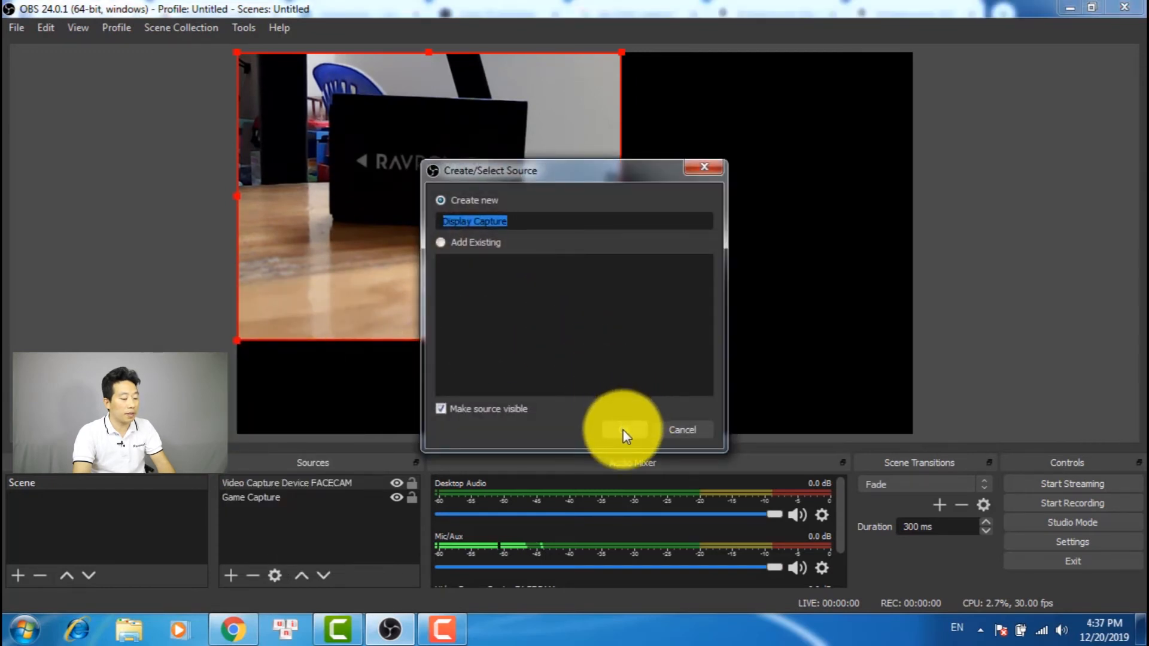
{"action": "left_click", "coordinate": [624, 435]}
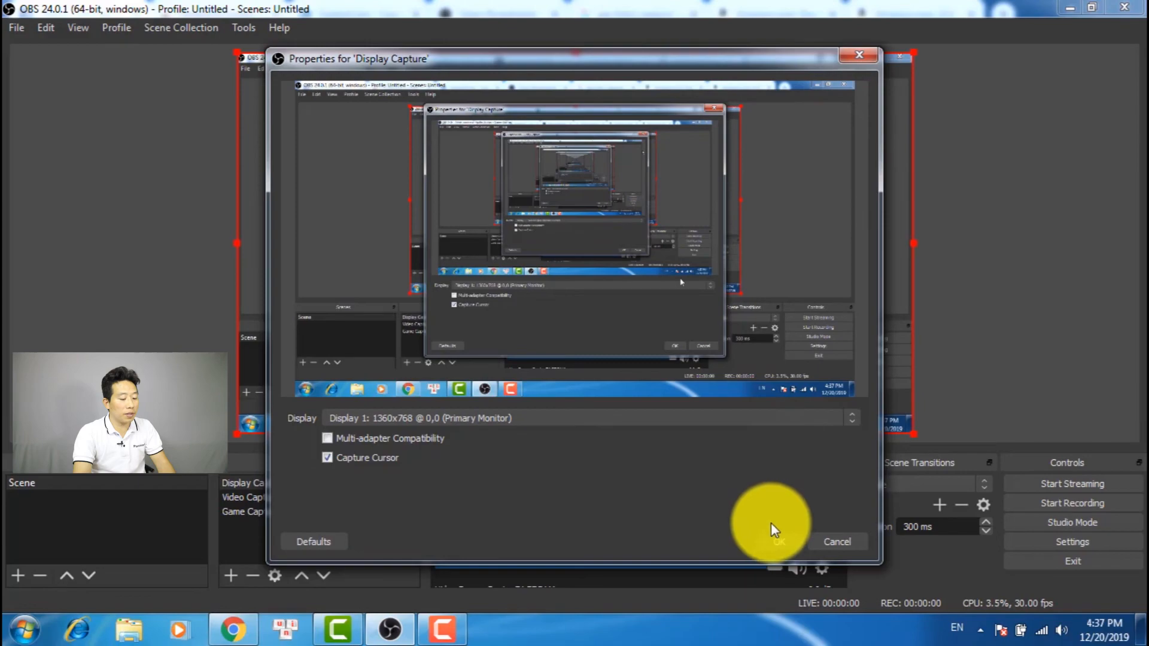
{"action": "left_click", "coordinate": [778, 541]}
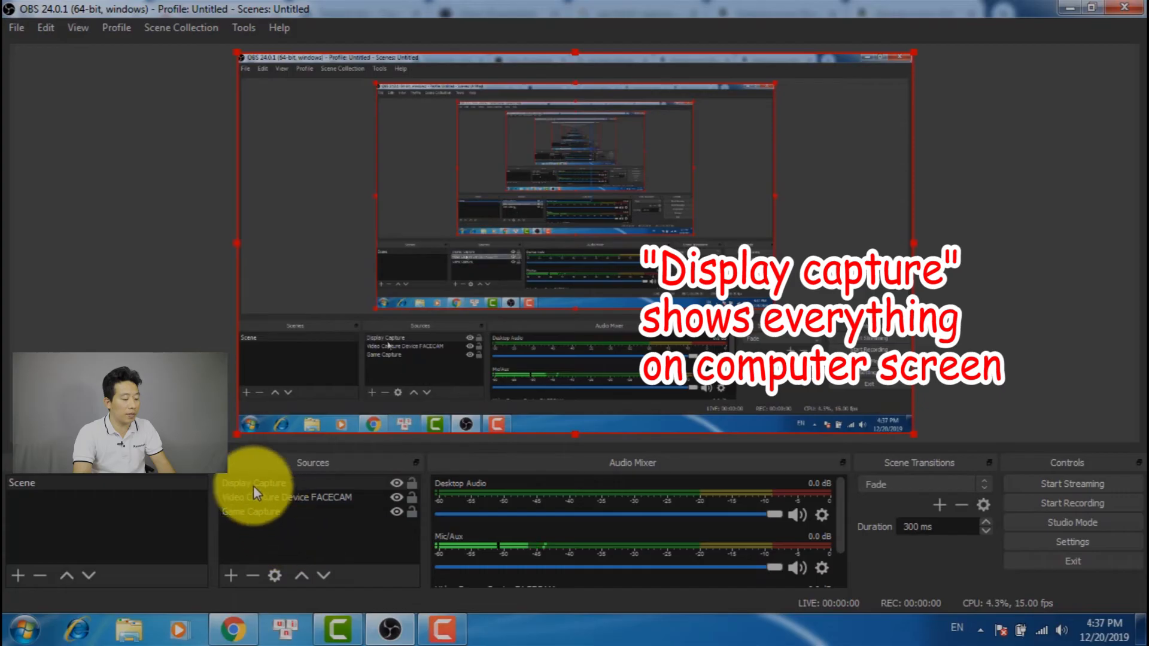
Move the FACECAM video capture source above Display Capture so the webcam picture is in front
{"action": "left_click", "coordinate": [267, 497]}
{"action": "left_click_drag", "start_coordinate": [288, 497], "coordinate": [290, 480]}
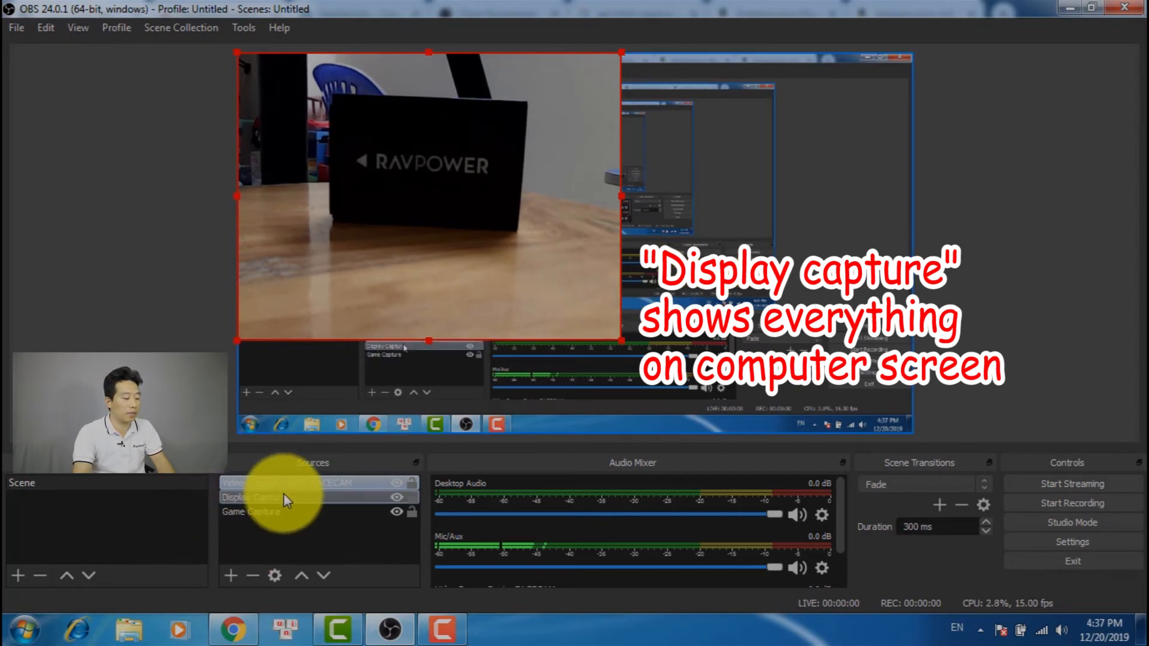
{"action": "left_click", "coordinate": [261, 502]}
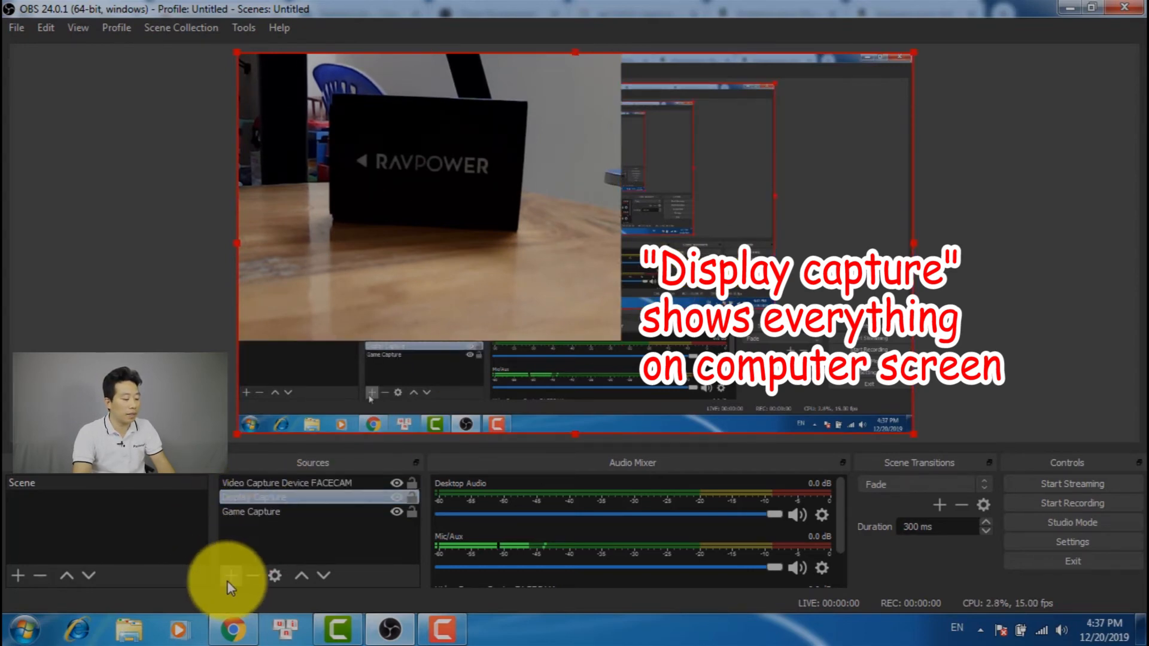
Add a new Window Capture source for the Google Chrome window, keeping the title-based match priority and cursor capture
{"action": "left_click", "coordinate": [231, 575]}
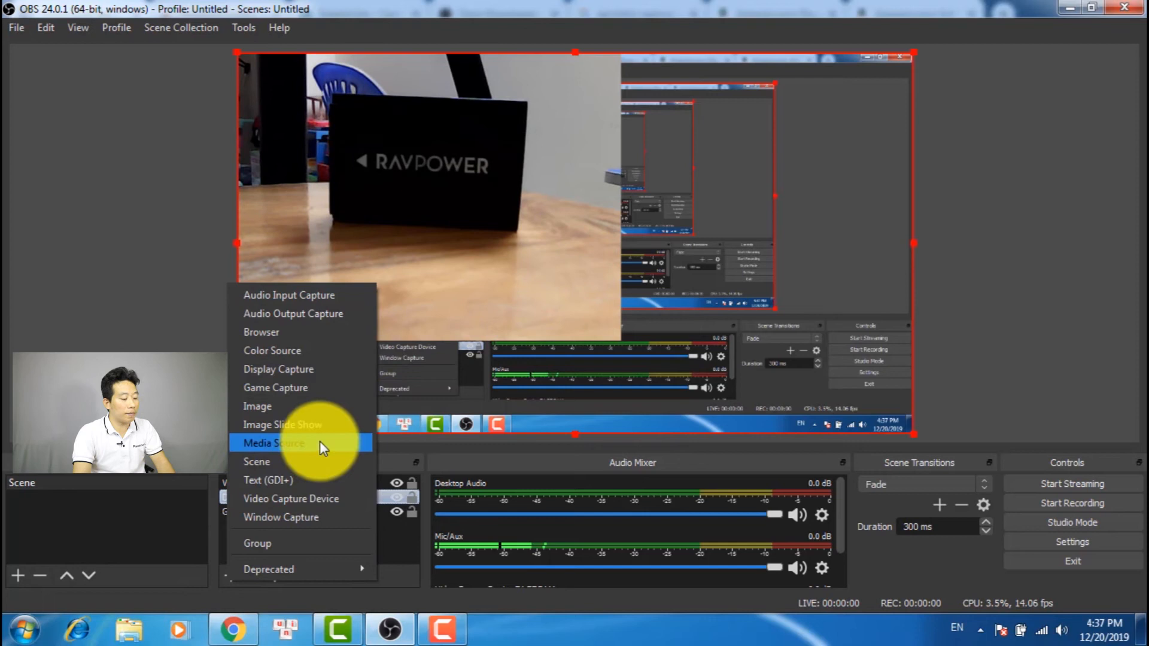
{"action": "left_click", "coordinate": [296, 518]}
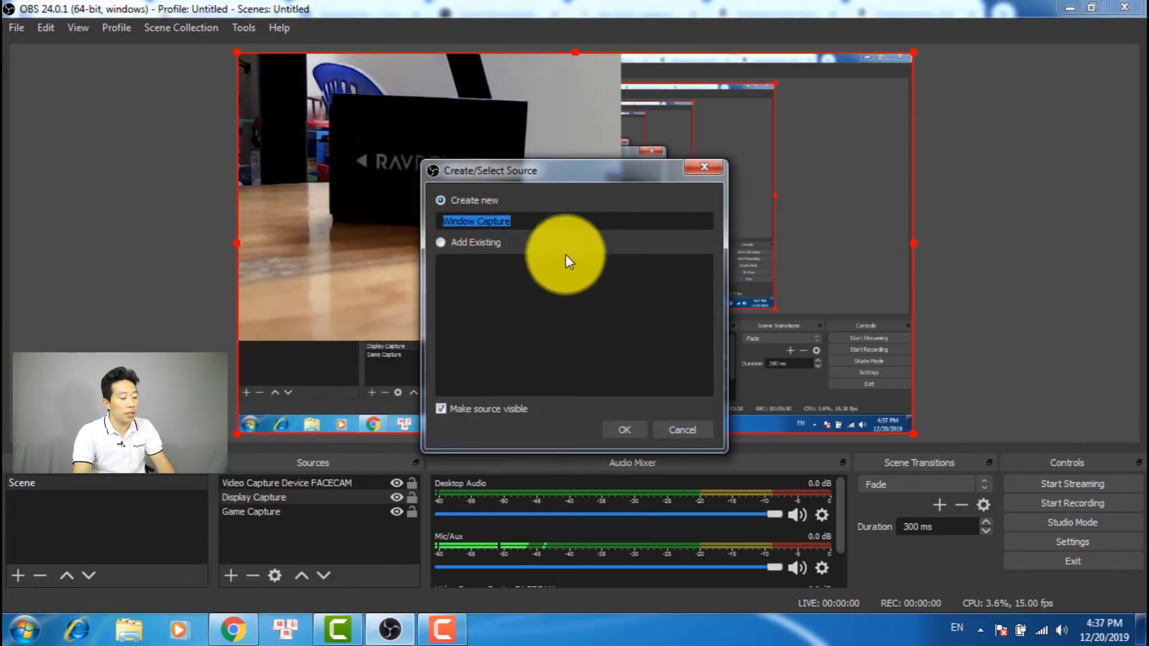
{"action": "left_click", "coordinate": [627, 436]}
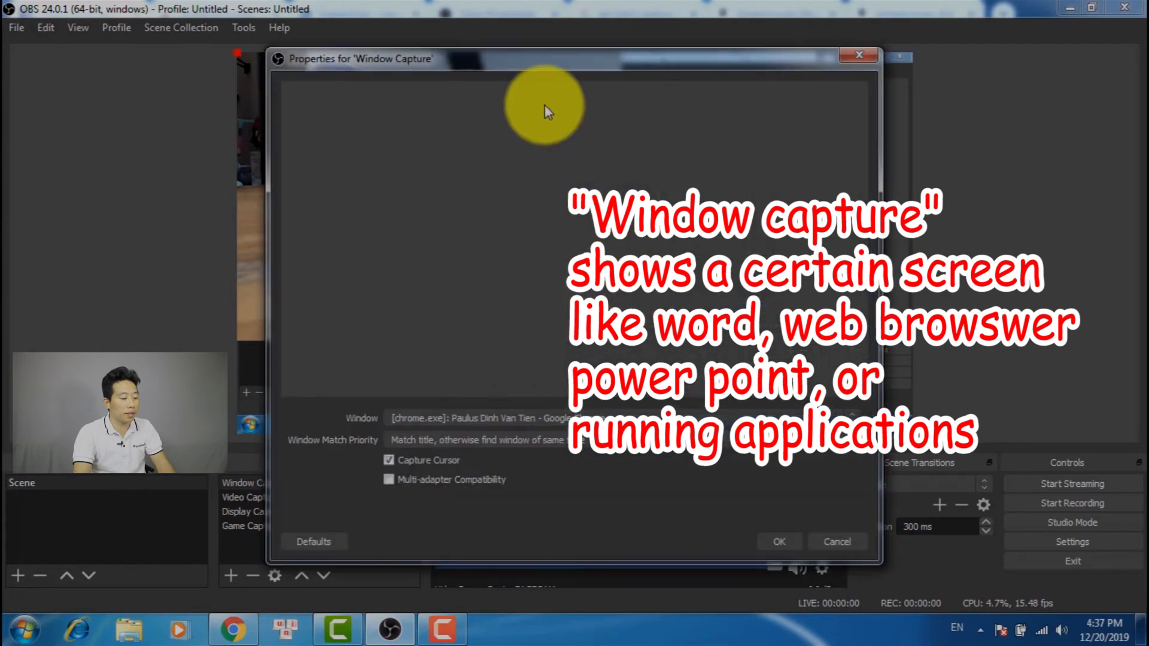
{"action": "left_click_drag", "start_coordinate": [515, 58], "coordinate": [512, 22]}
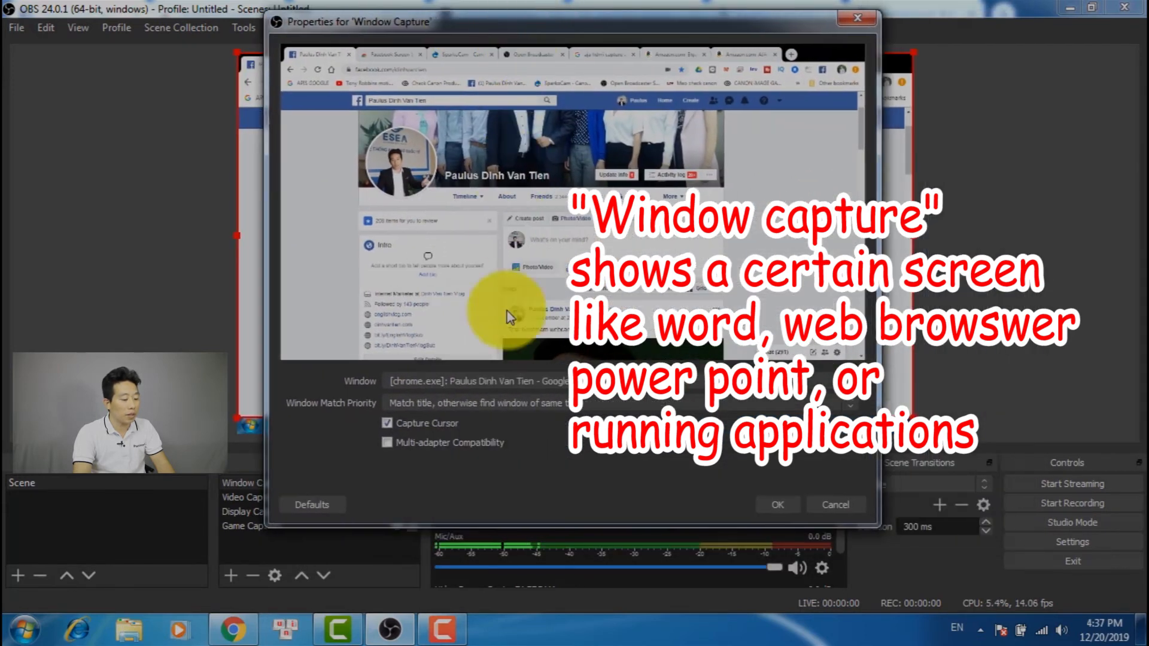
{"action": "left_click", "coordinate": [486, 382]}
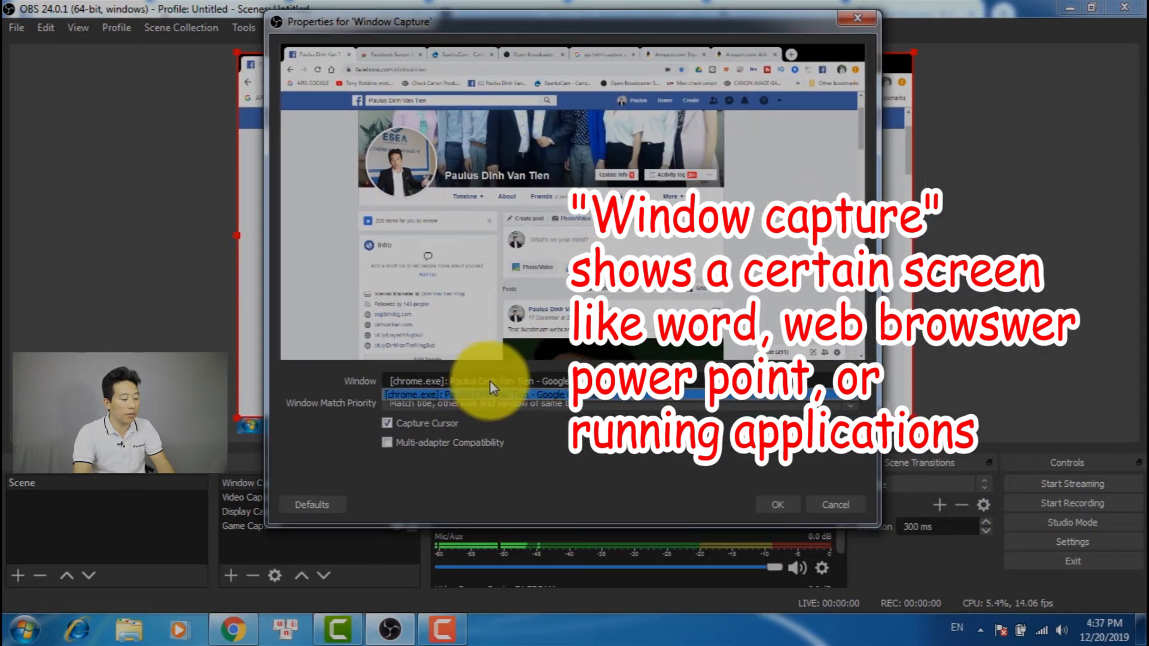
{"action": "left_click", "coordinate": [488, 386]}
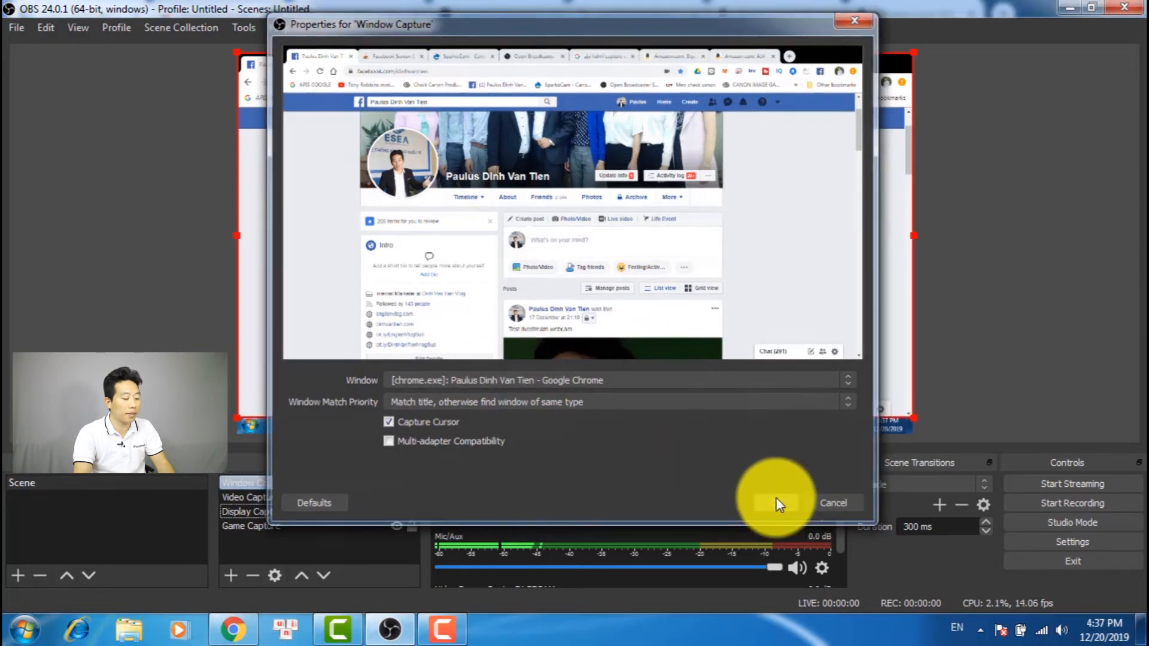
{"action": "left_click", "coordinate": [792, 505]}
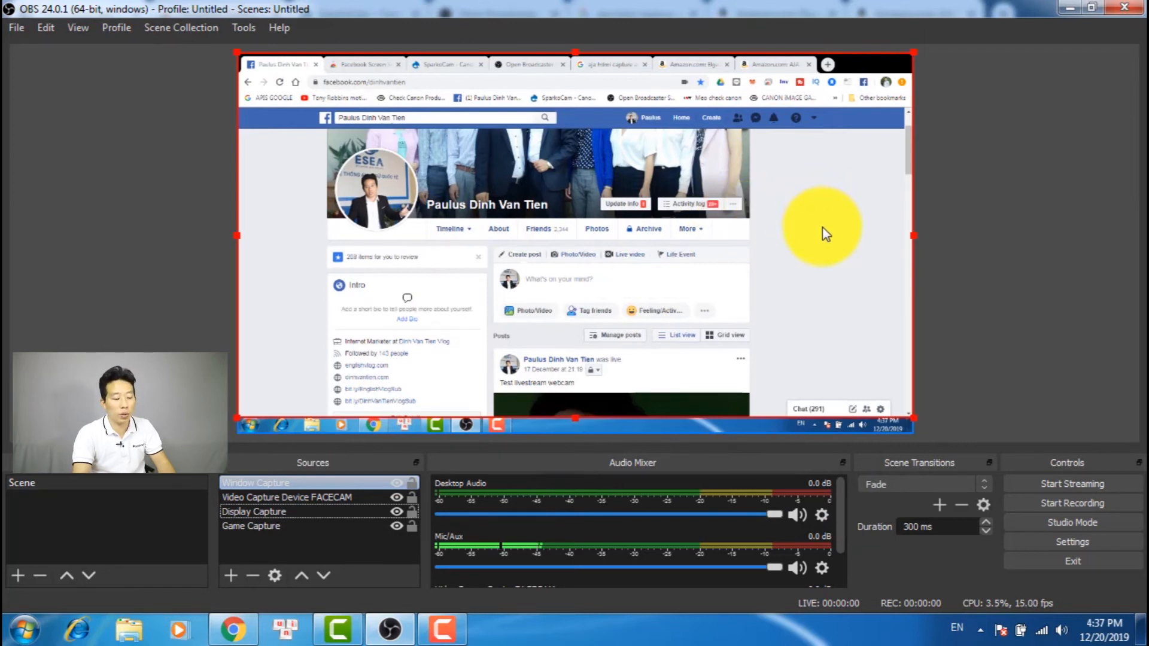
Move the FACECAM video capture source above Window Capture to the front of the source order
{"action": "left_click", "coordinate": [253, 516]}
{"action": "left_click_drag", "start_coordinate": [256, 498], "coordinate": [274, 483]}
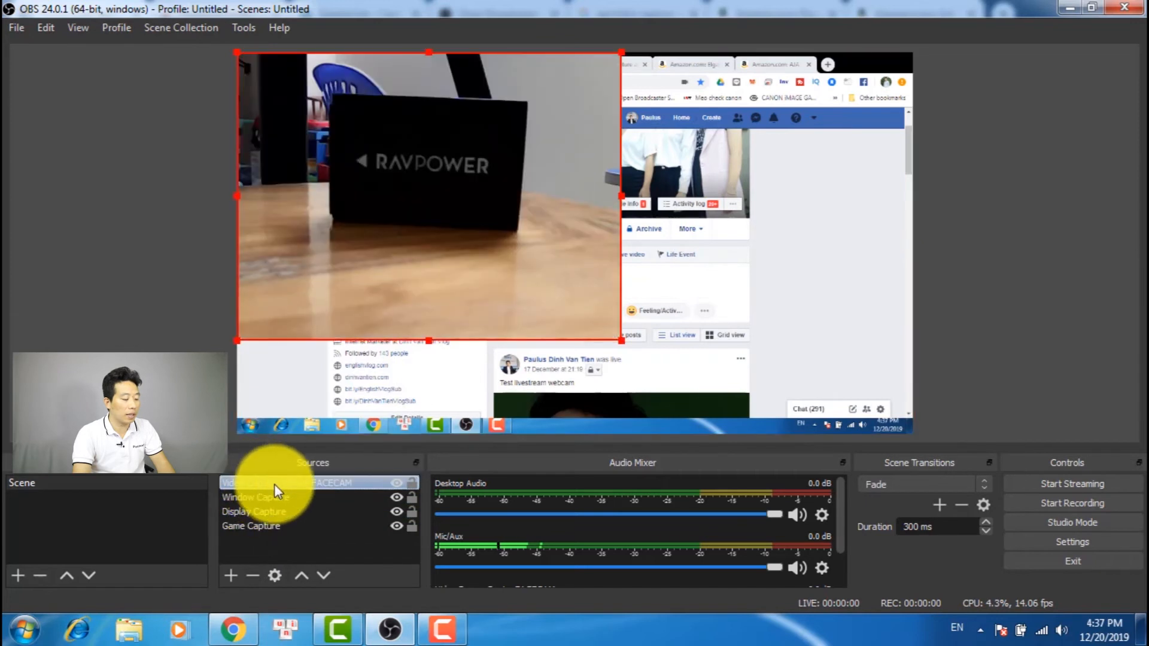
{"action": "left_click", "coordinate": [257, 498]}
{"action": "left_click", "coordinate": [255, 485]}
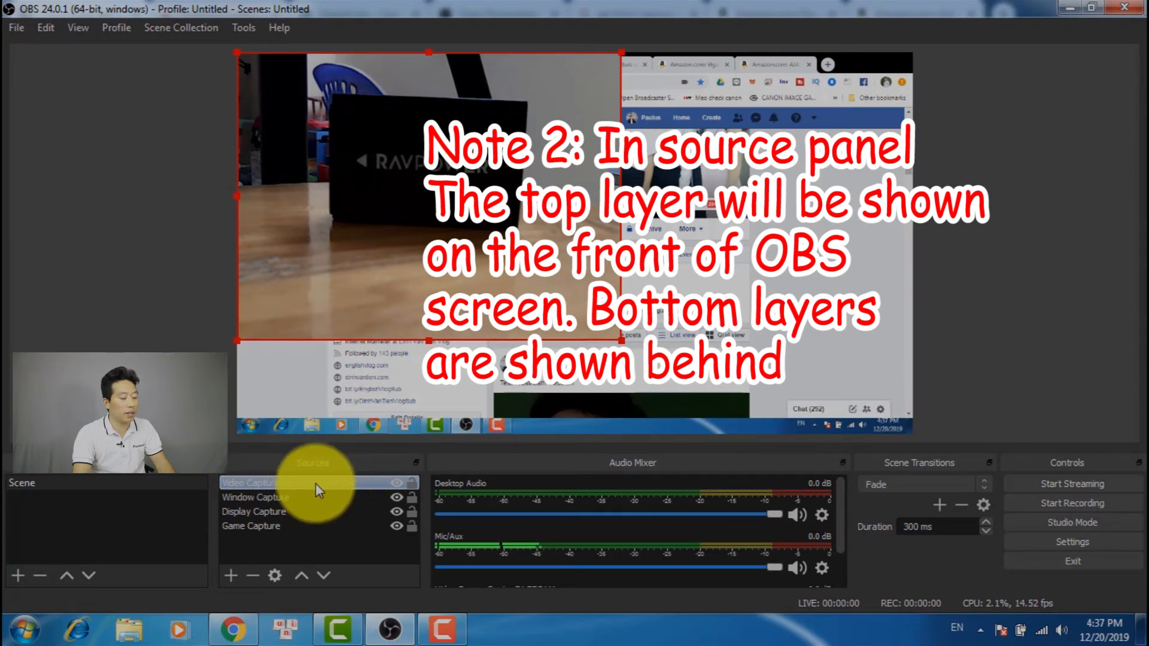
{"action": "left_click", "coordinate": [267, 527]}
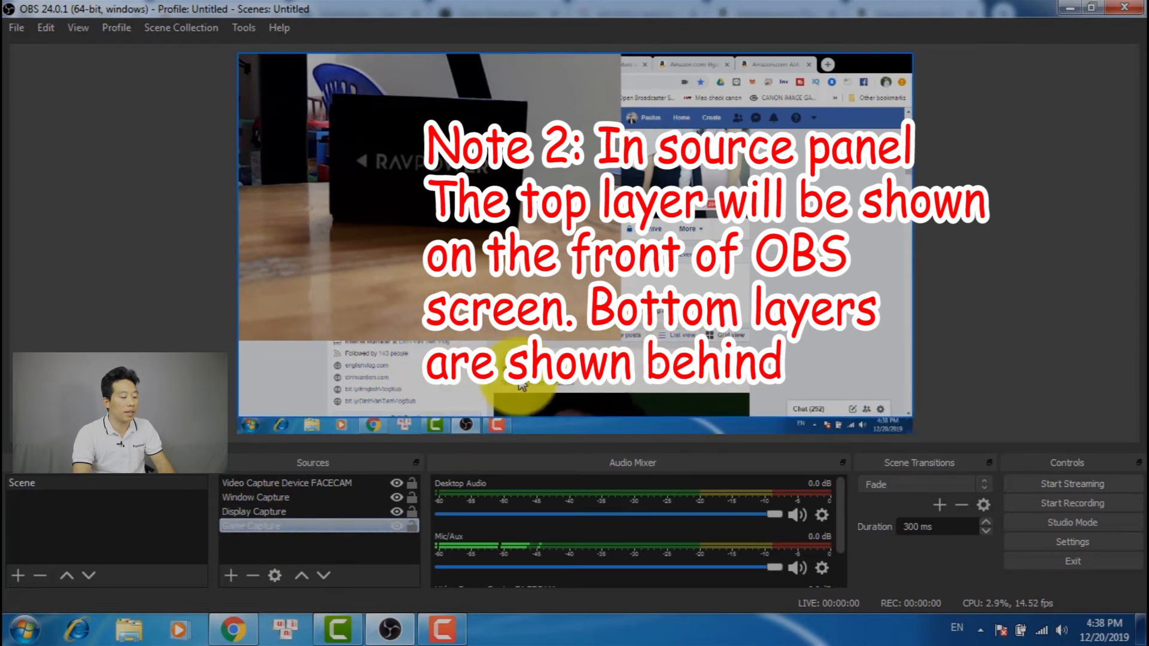
{"action": "left_click", "coordinate": [310, 545]}
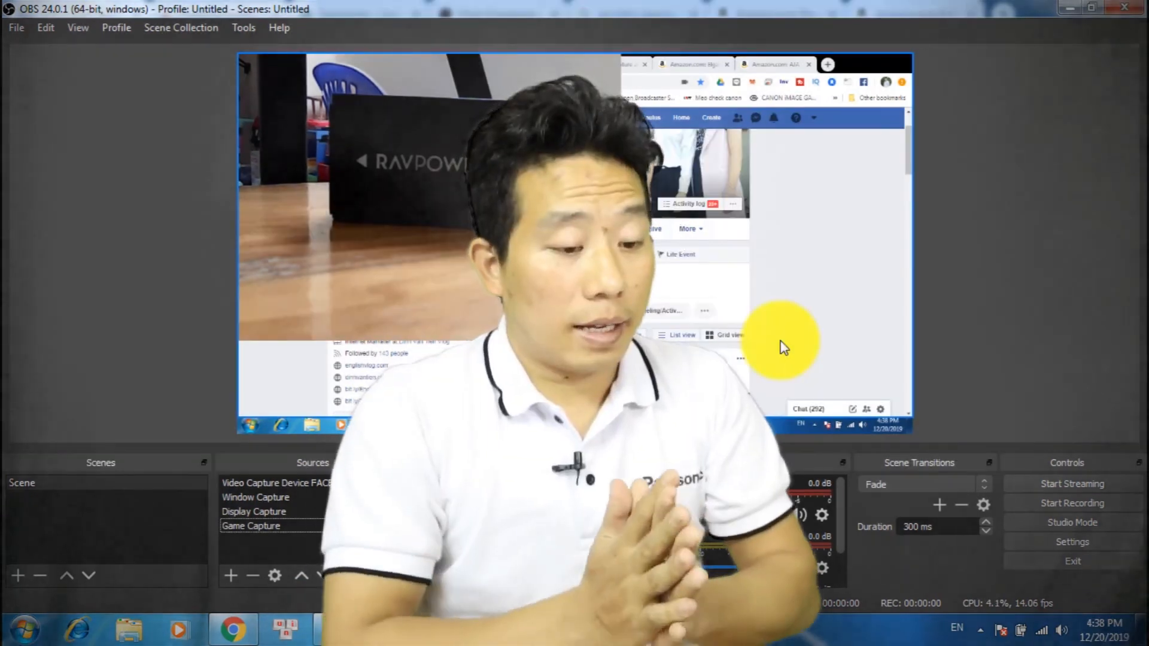